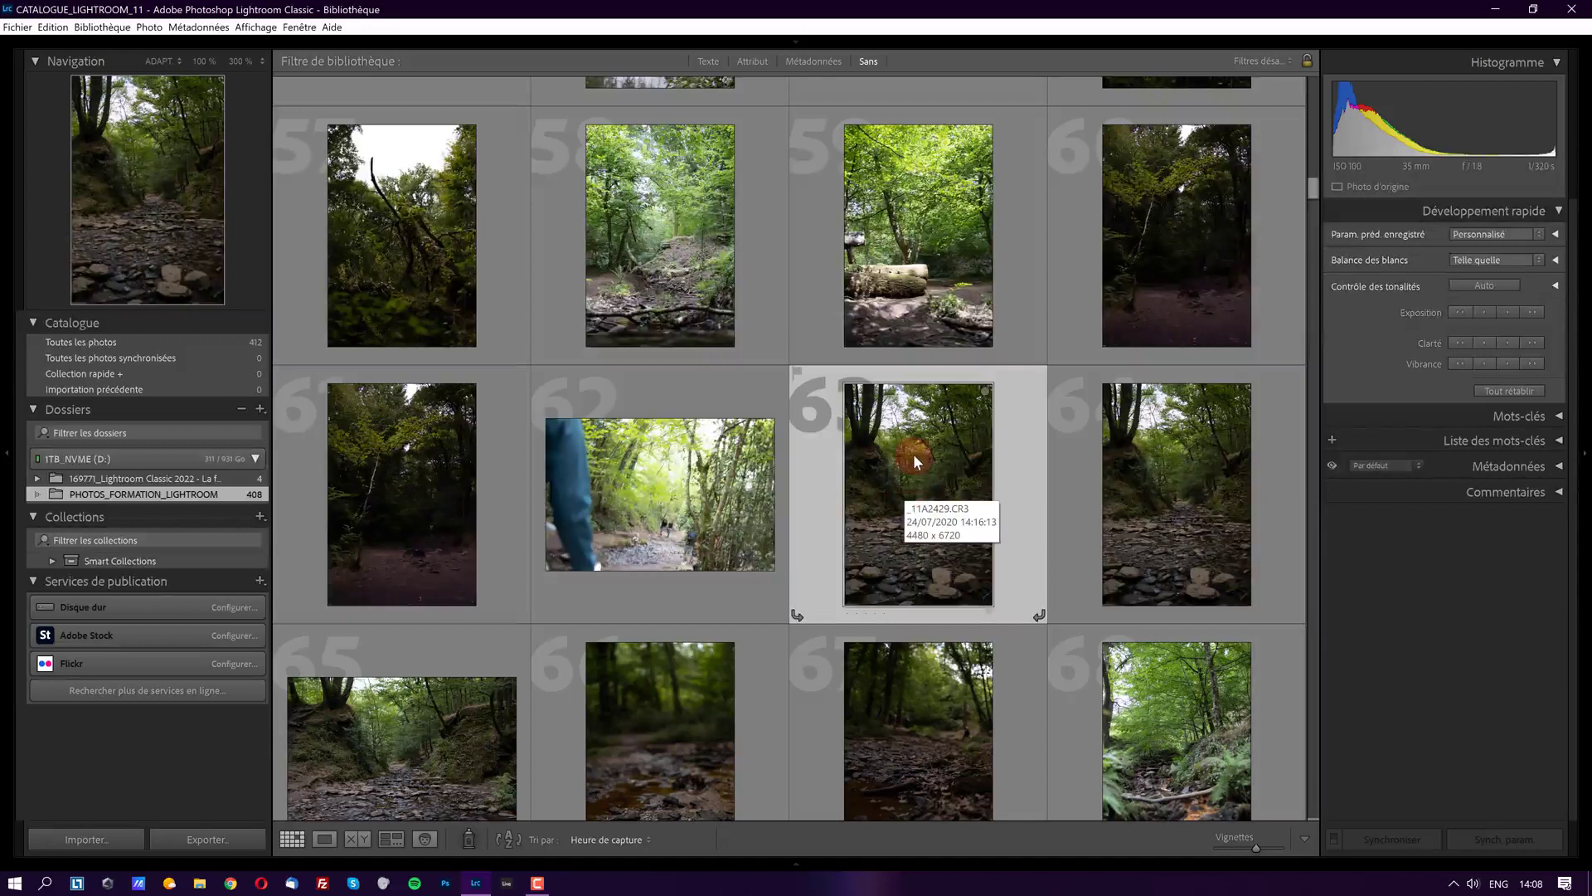
Open the selected forest stream photo in the Develop module.
click(299, 27)
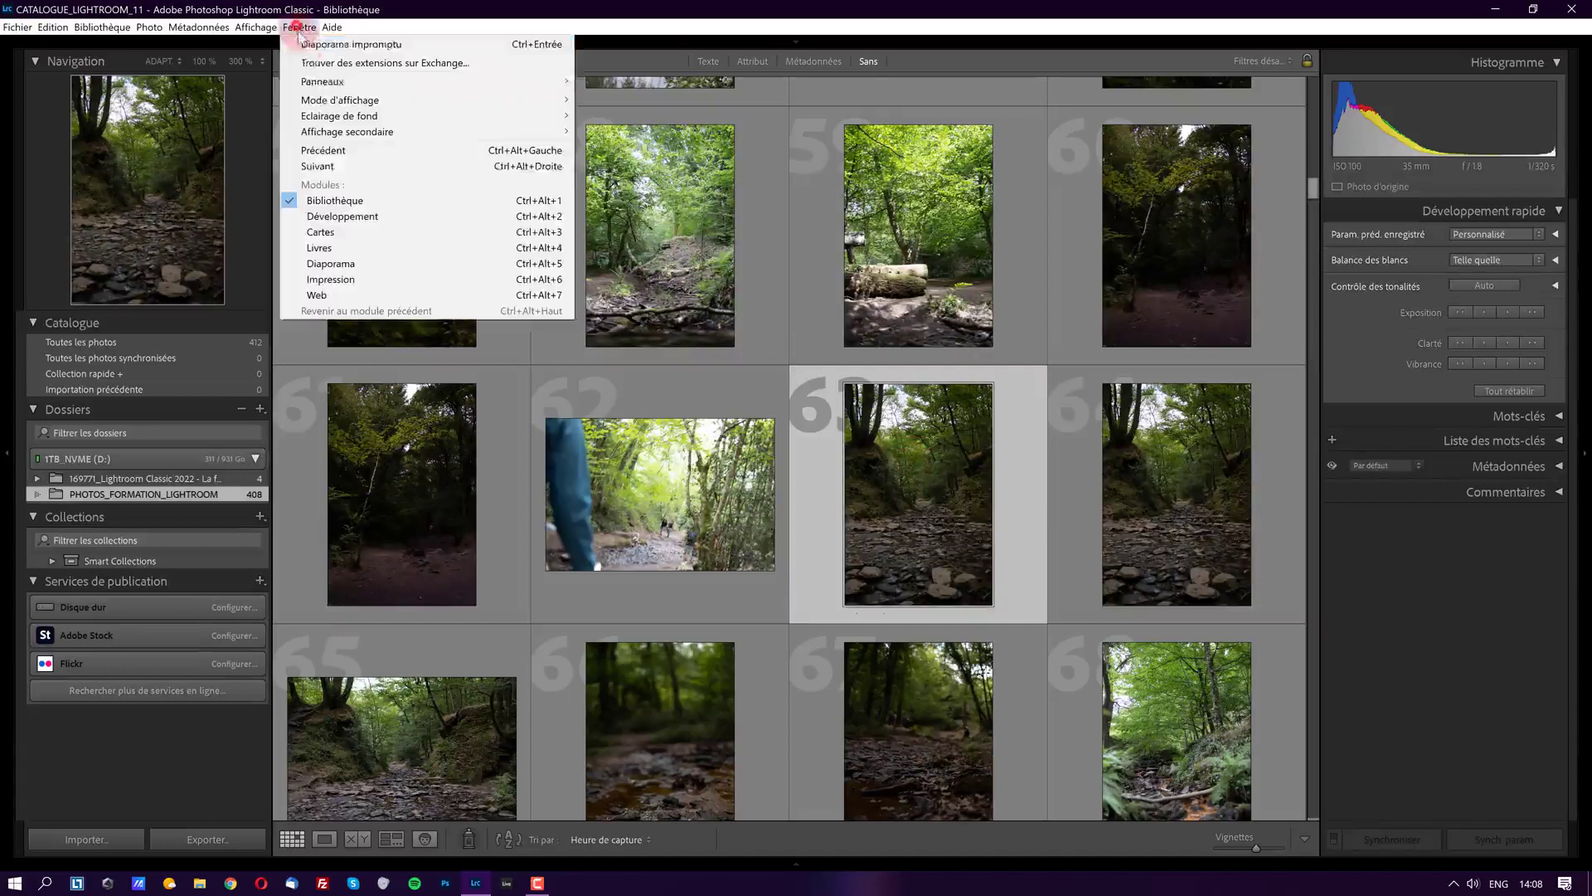
click(339, 224)
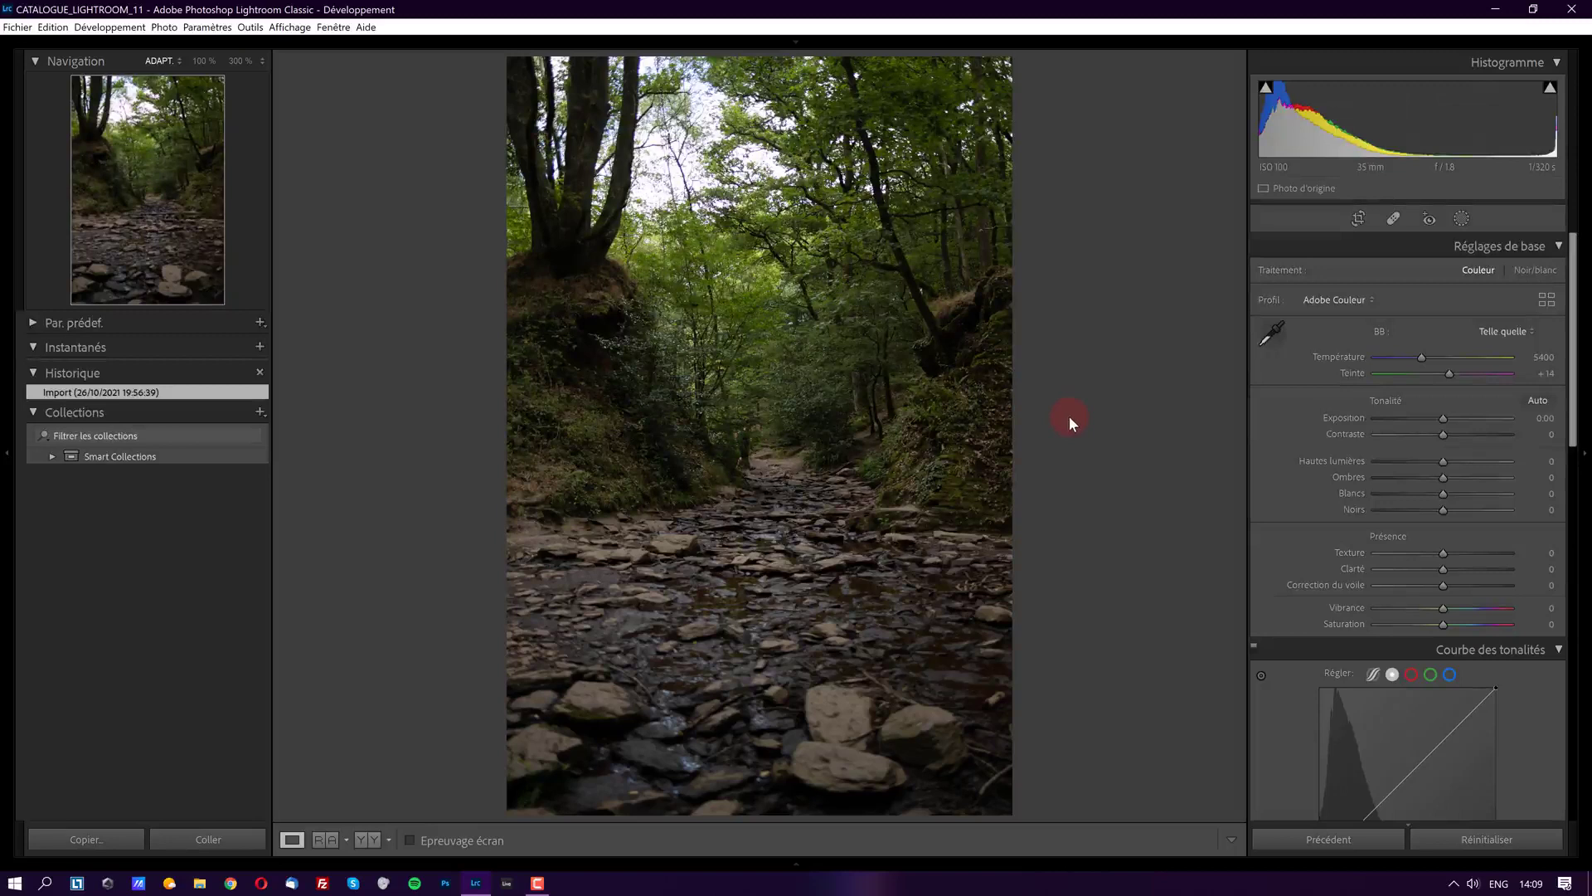
mouse_move(1567, 355)
mouse_down()
mouse_move(1552, 501)
mouse_move(1566, 752)
mouse_move(1584, 575)
mouse_move(1566, 186)
mouse_move(1207, 381)
mouse_up()
Convert the forest stream photo to black and white, comparing it once with the colour treatment.
click(1530, 269)
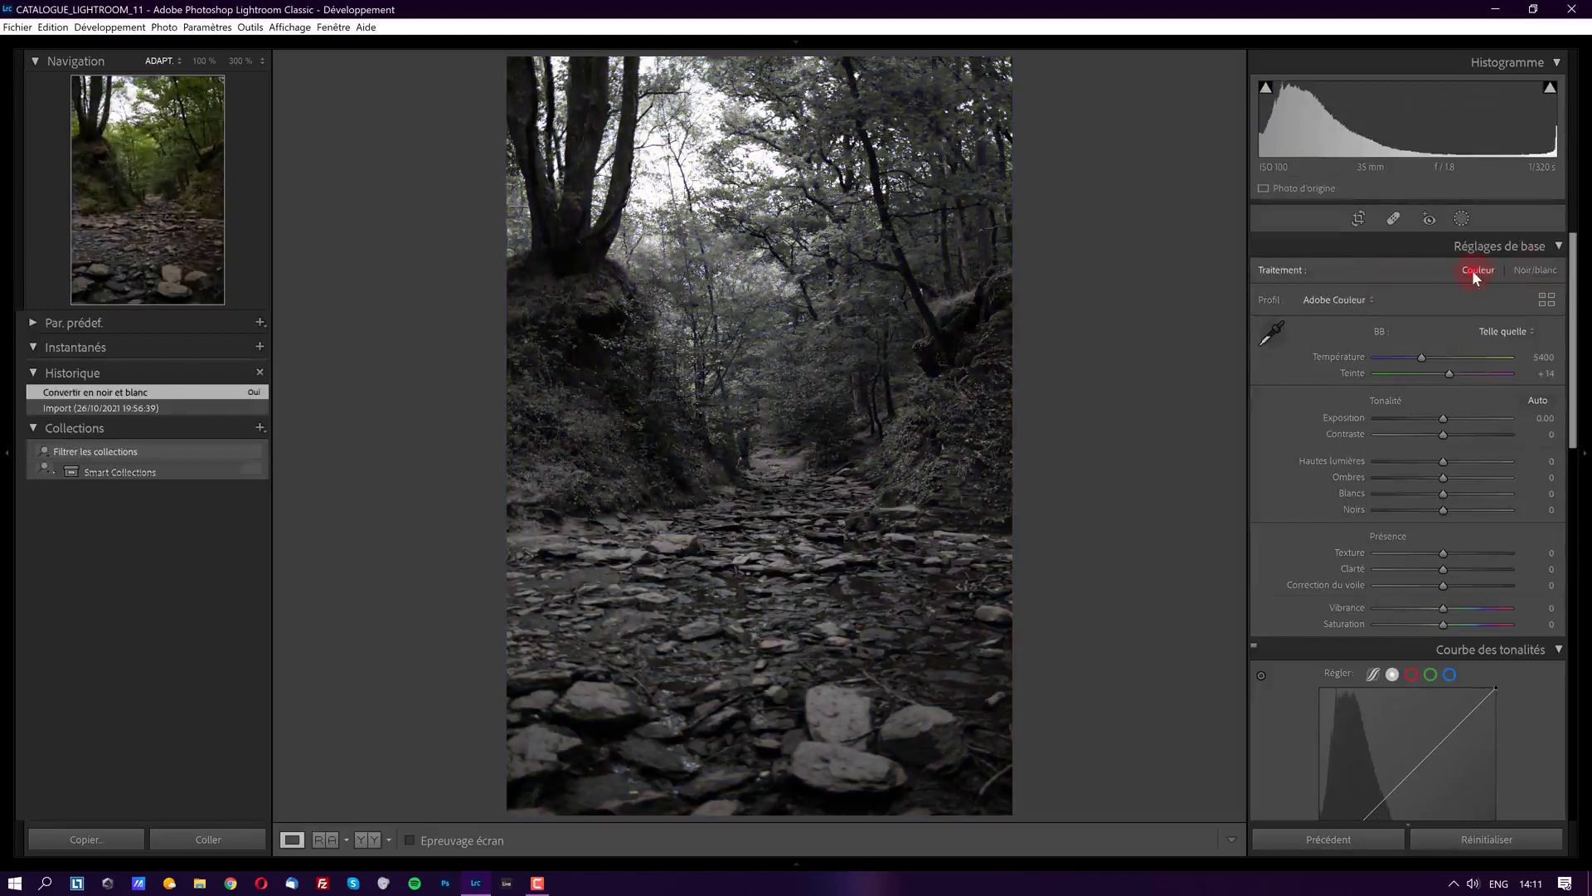
click(1475, 270)
click(1524, 273)
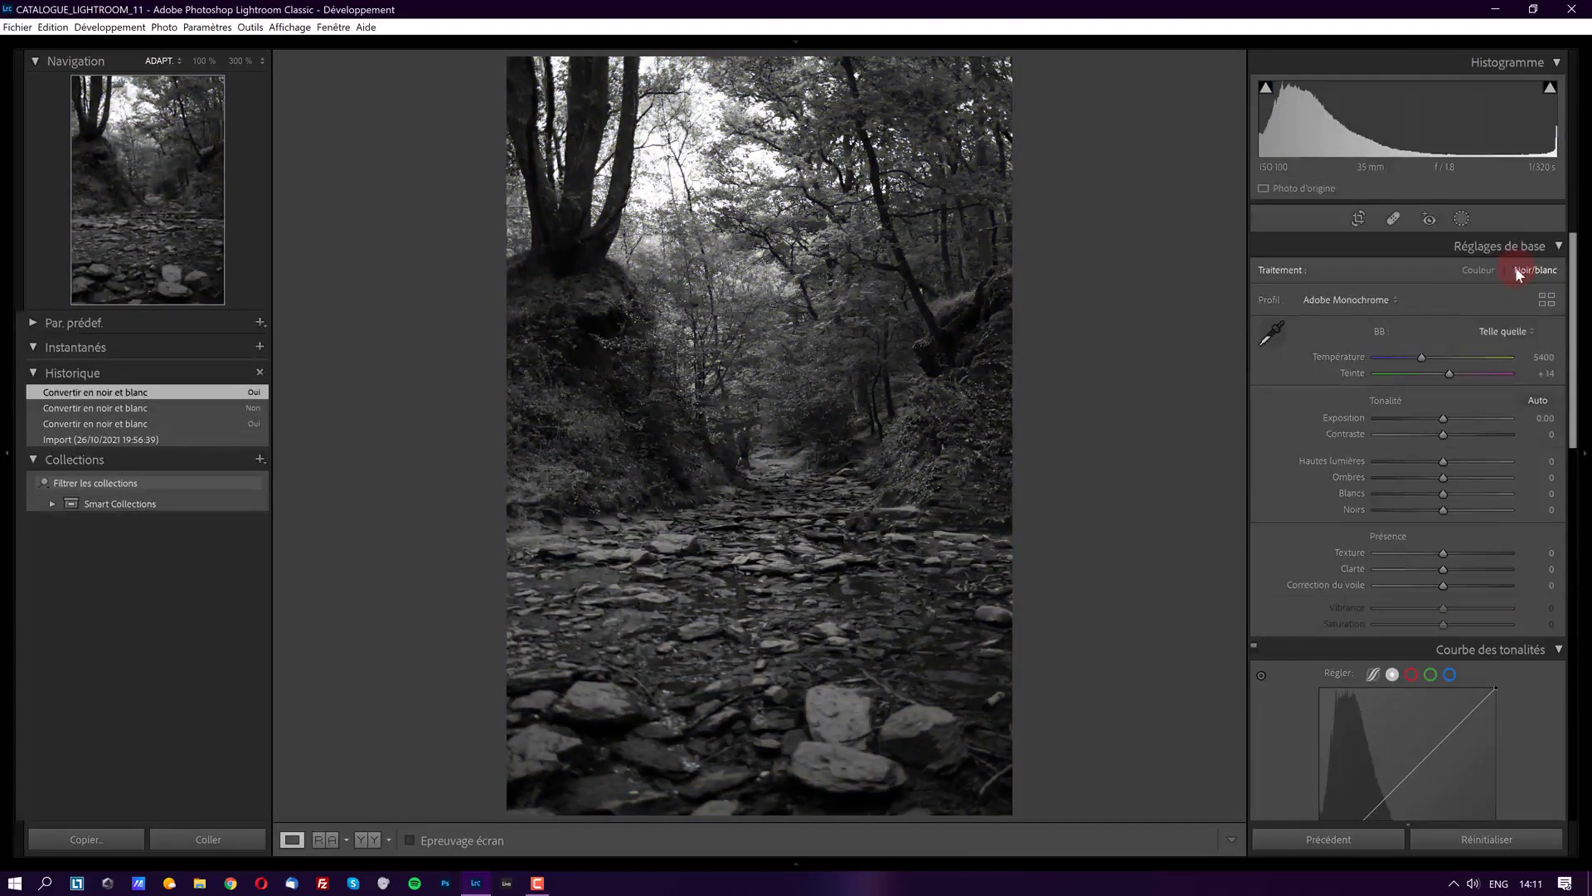
Examine the black-and-white mix sliders, which set the grey level of each colour.
drag(1572, 287, 1569, 472)
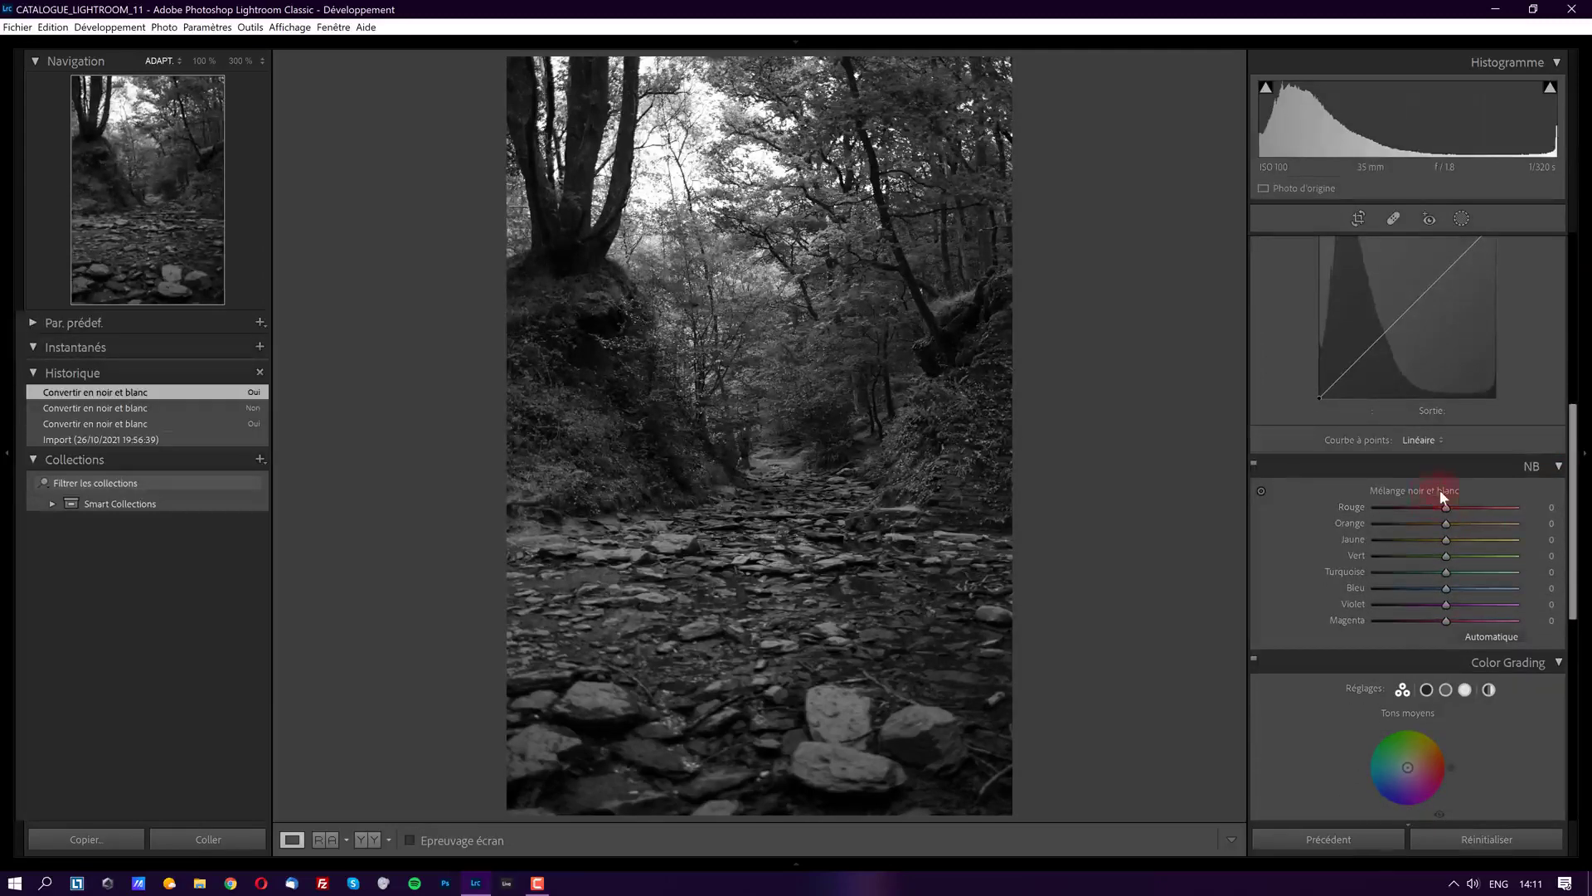
mouse_move(1568, 459)
mouse_down()
mouse_move(1573, 414)
mouse_move(1524, 255)
mouse_move(1275, 258)
mouse_move(1568, 268)
mouse_up()
drag(1570, 296, 1526, 458)
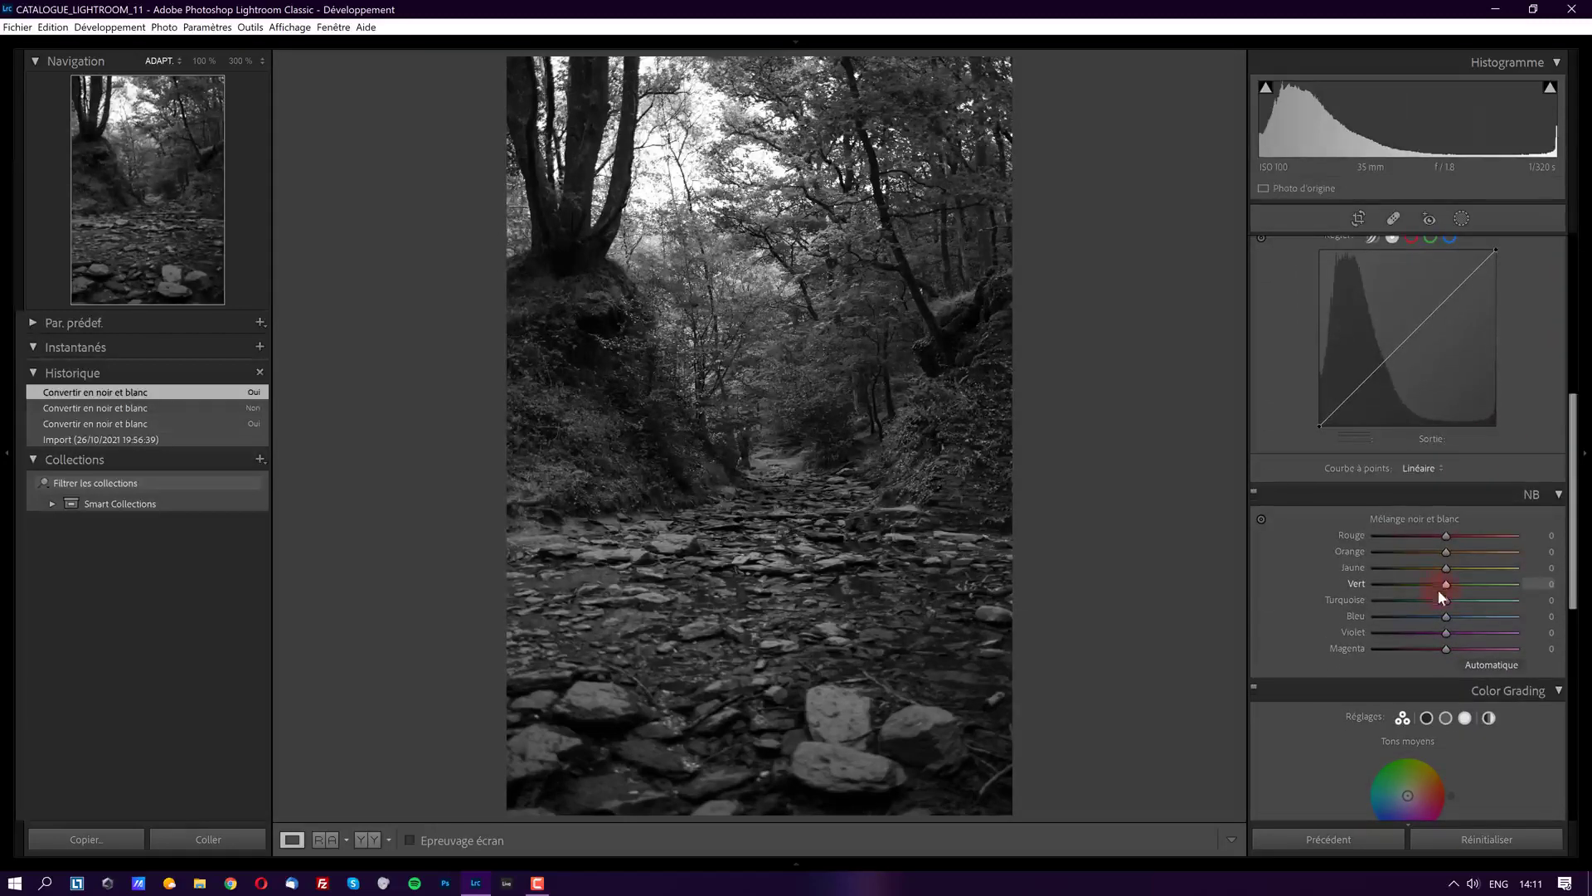
mouse_move(1444, 581)
mouse_down()
mouse_move(1381, 579)
mouse_move(1519, 589)
mouse_move(1445, 584)
mouse_up()
drag(1570, 558, 1585, 365)
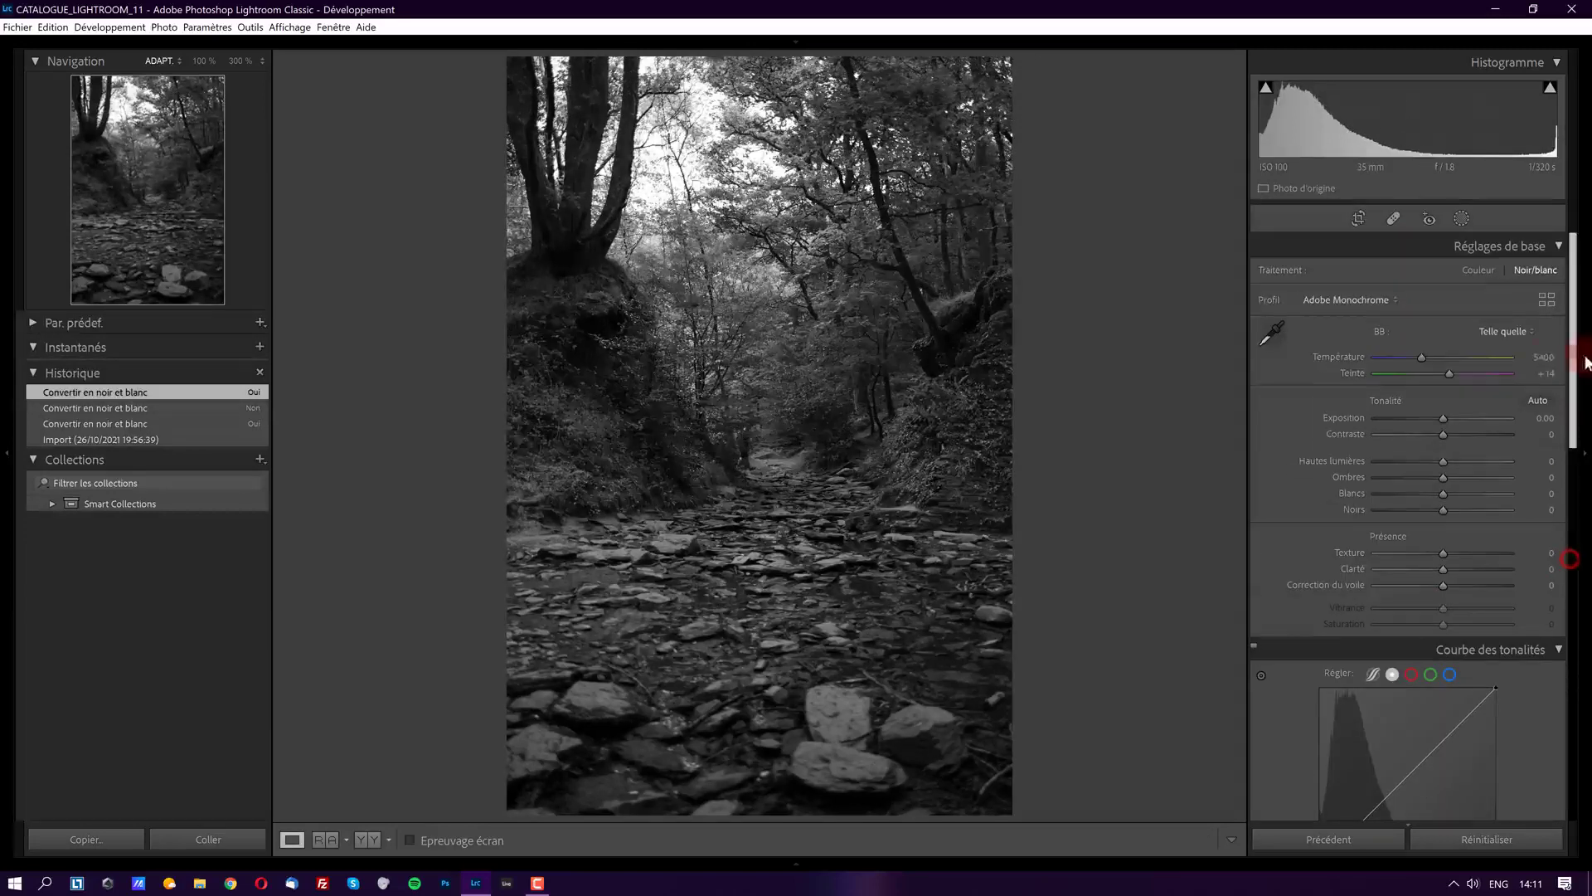
Switch the forest stream photo back to the colour treatment.
click(1484, 269)
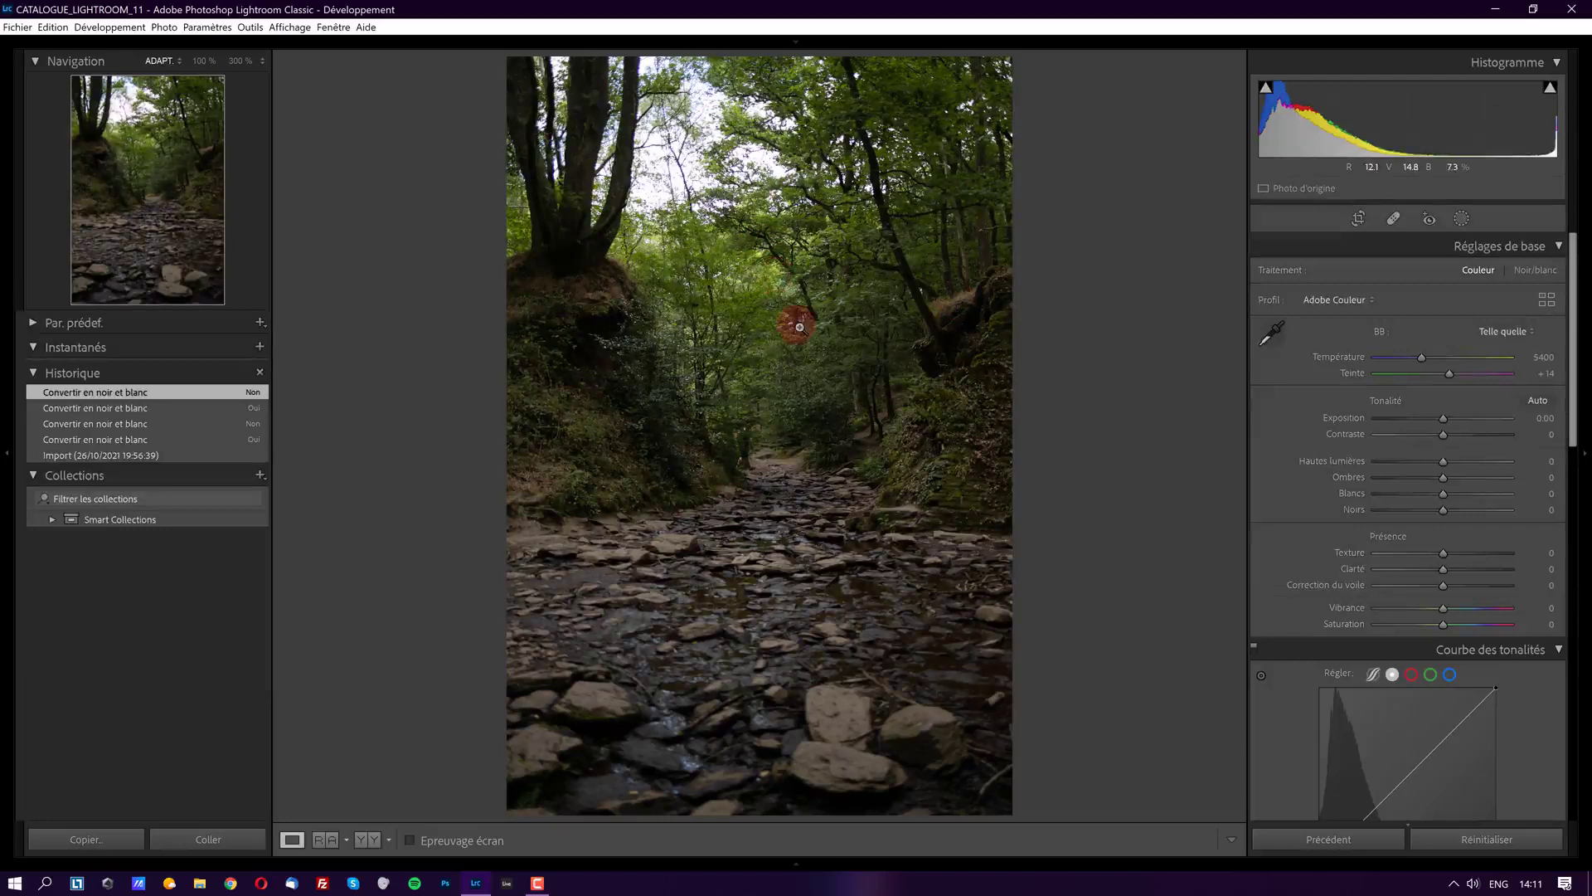
scroll(1574, 427, down, 2)
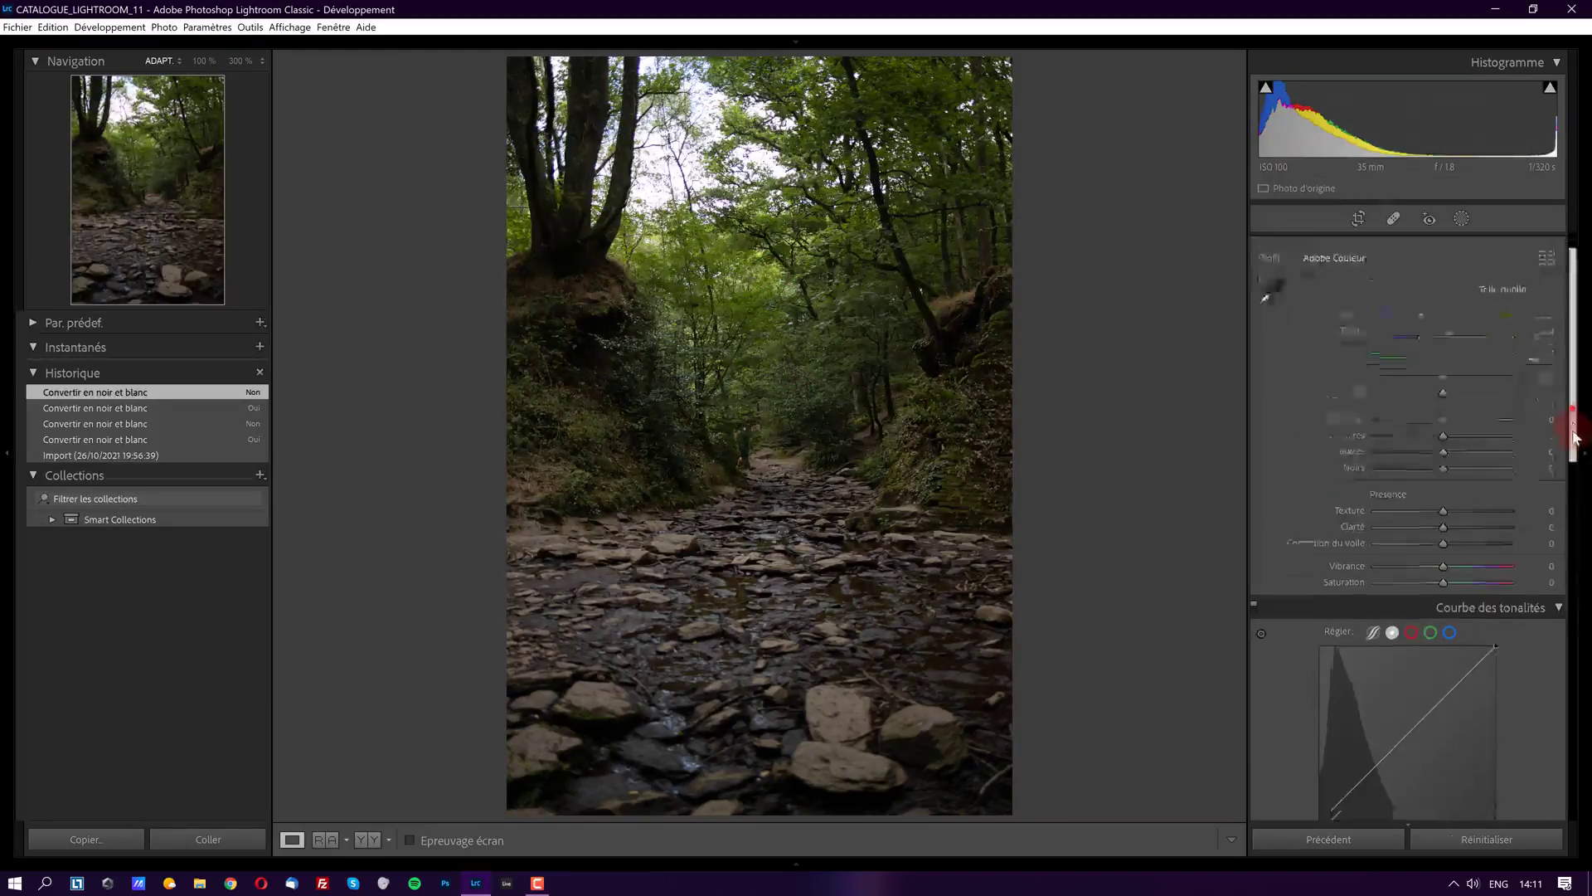
scroll(1574, 427, up, 2)
Convert the forest photo to black and white and lower its mix levels to blue -4 and turquoise -15.
click(1541, 269)
drag(1570, 302, 1570, 526)
mouse_move(1446, 469)
mouse_down()
mouse_move(1521, 473)
mouse_move(1427, 472)
mouse_move(1494, 470)
mouse_move(1405, 456)
mouse_move(1428, 455)
mouse_up()
Reset the turquoise and blue levels of the black-and-white mix to 0.
double_click(1360, 455)
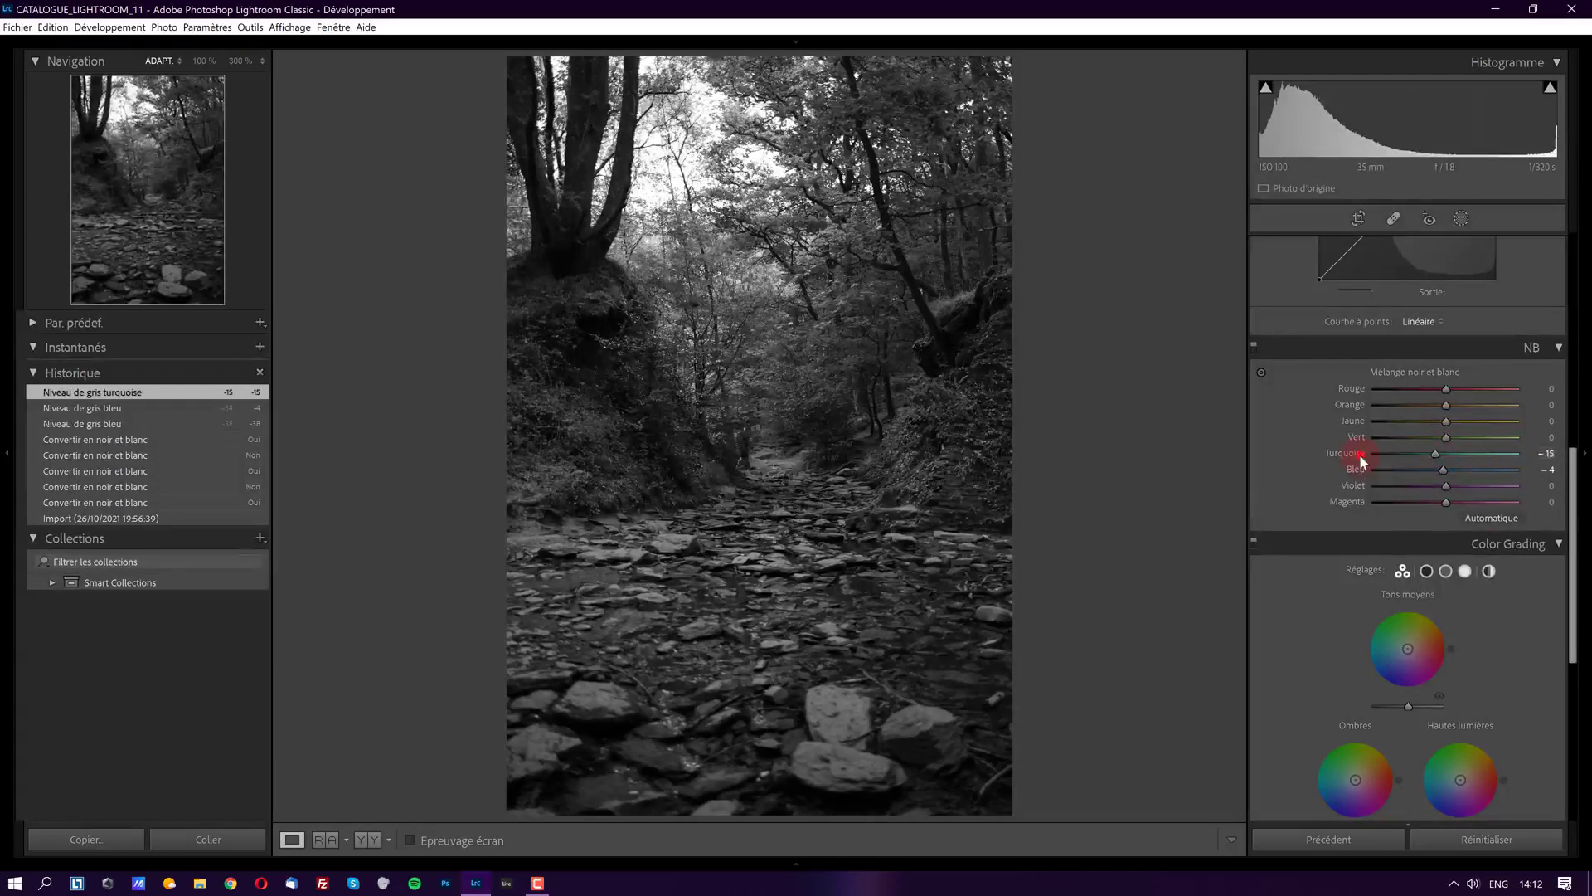
double_click(1360, 468)
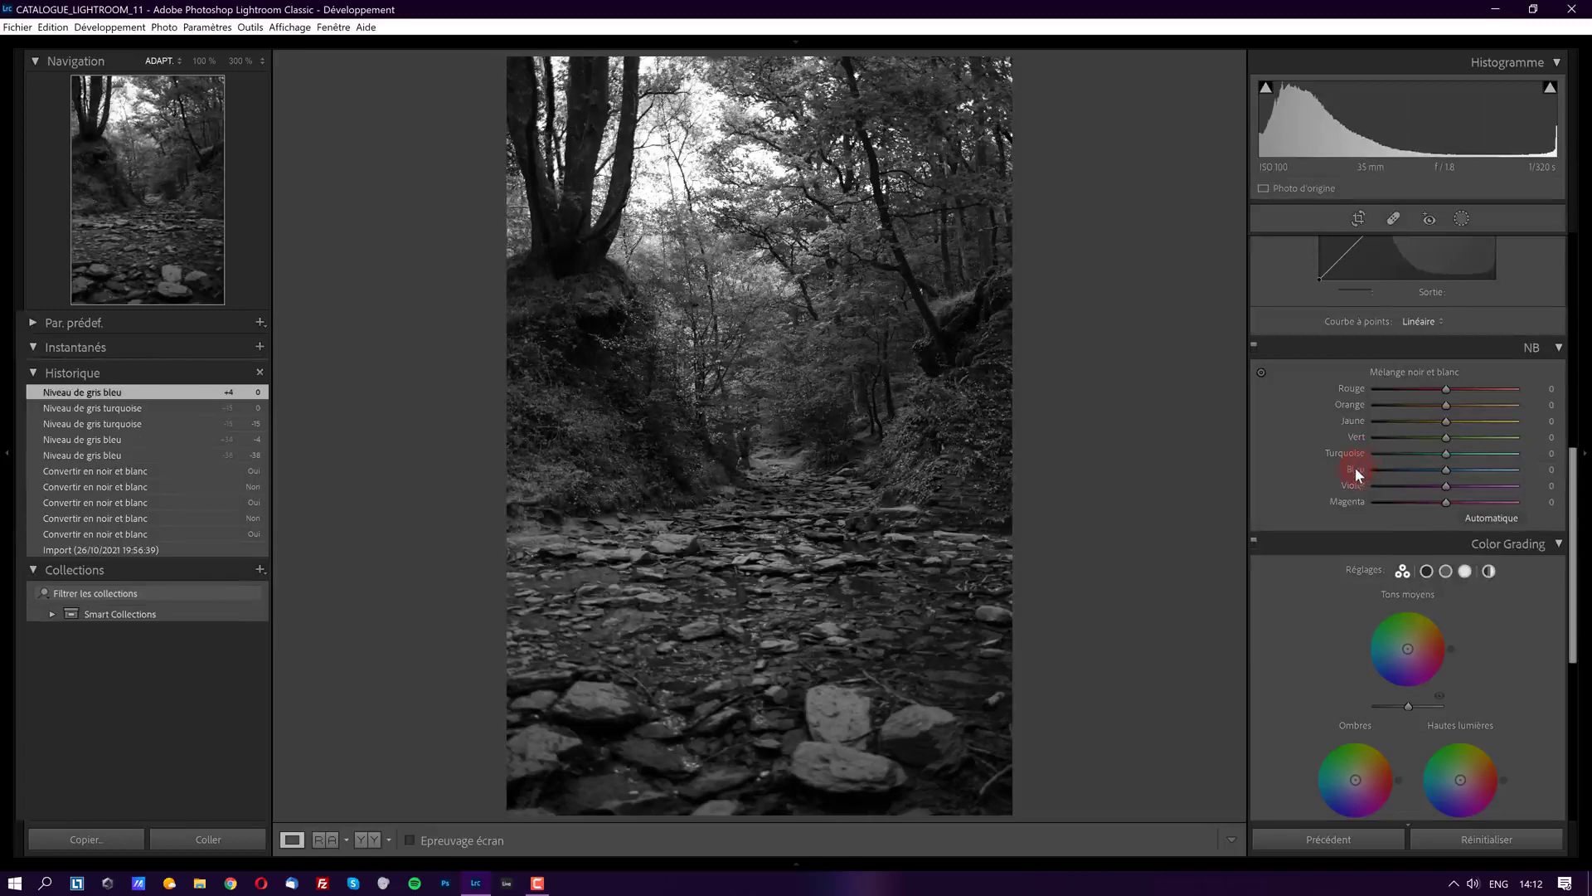
click(1379, 455)
Return to the Library grid, select beach photo 95 (_11A2500.CR3) and open it in the Develop module.
key(g)
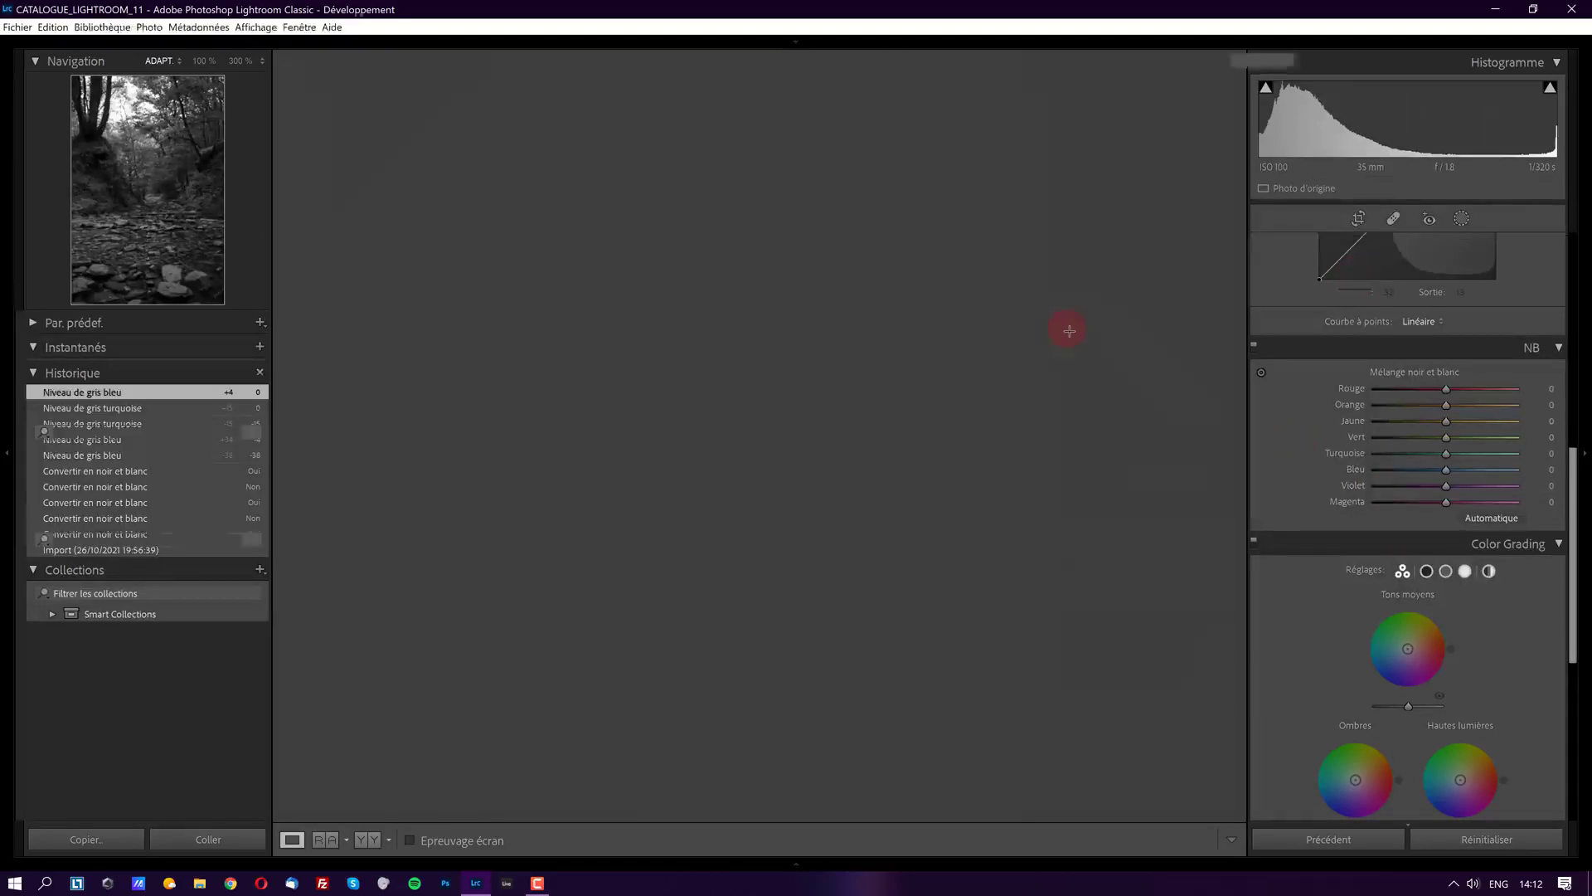
scroll(1056, 454, down, 1)
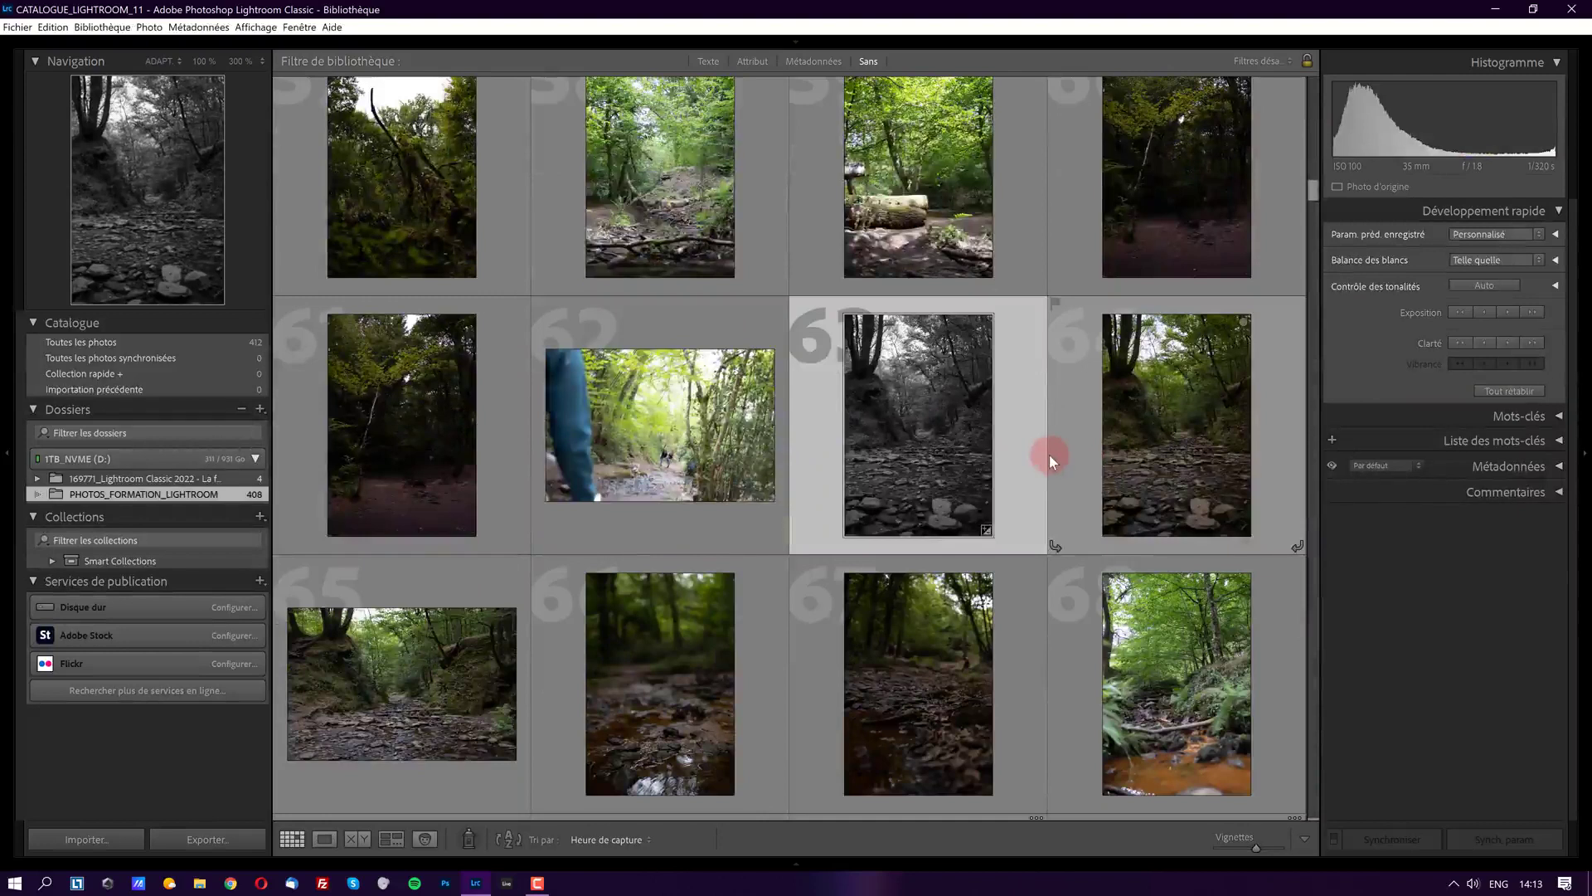
scroll(1048, 455, down, 20)
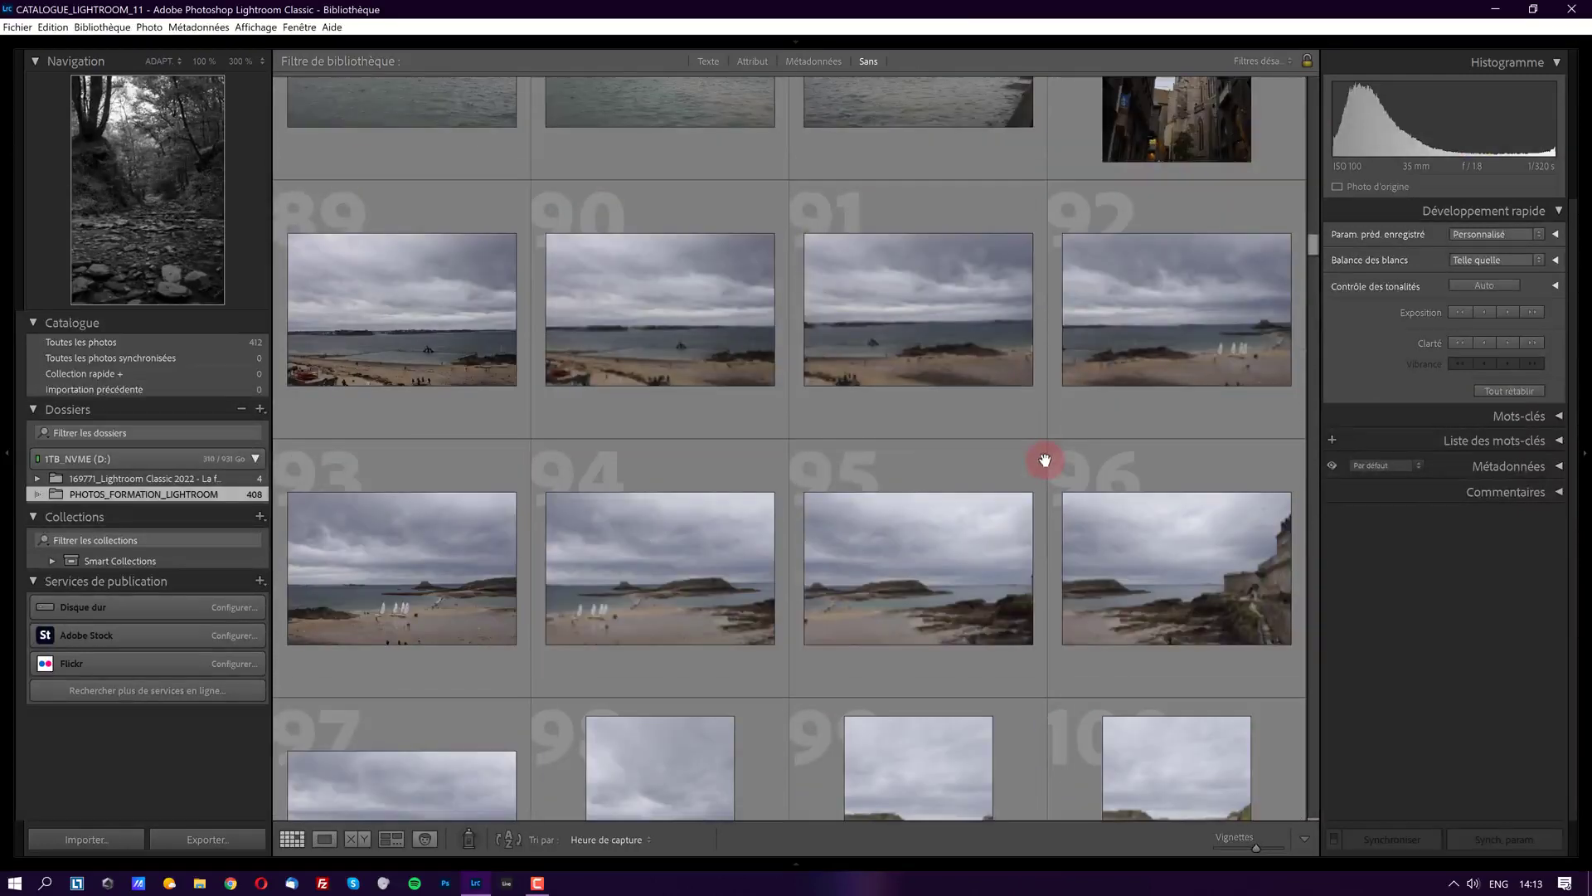
click(902, 547)
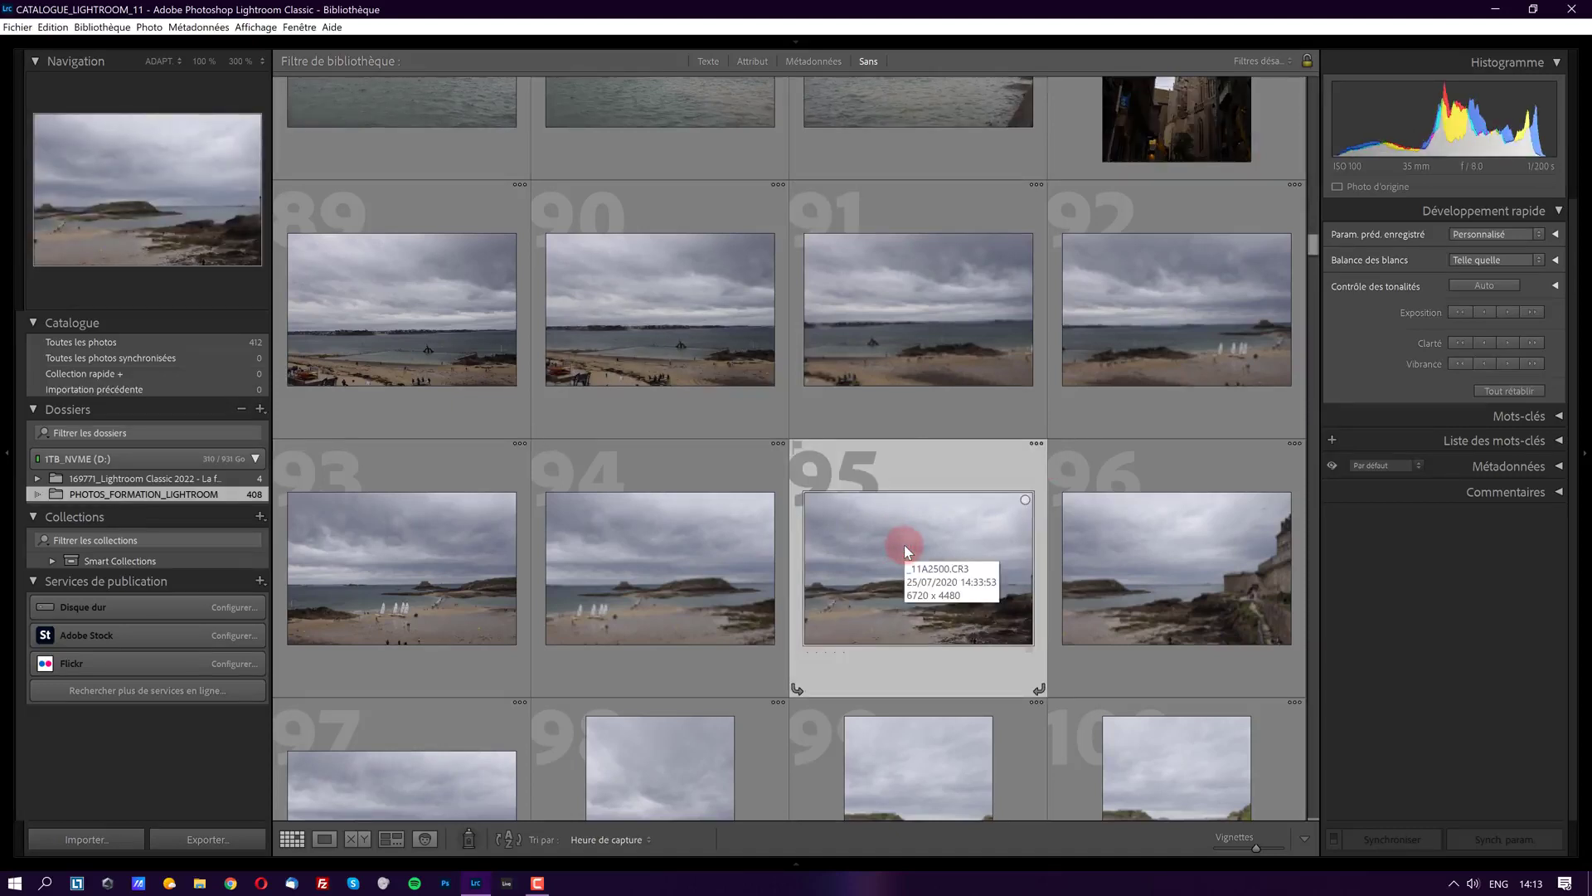
click(299, 27)
click(393, 218)
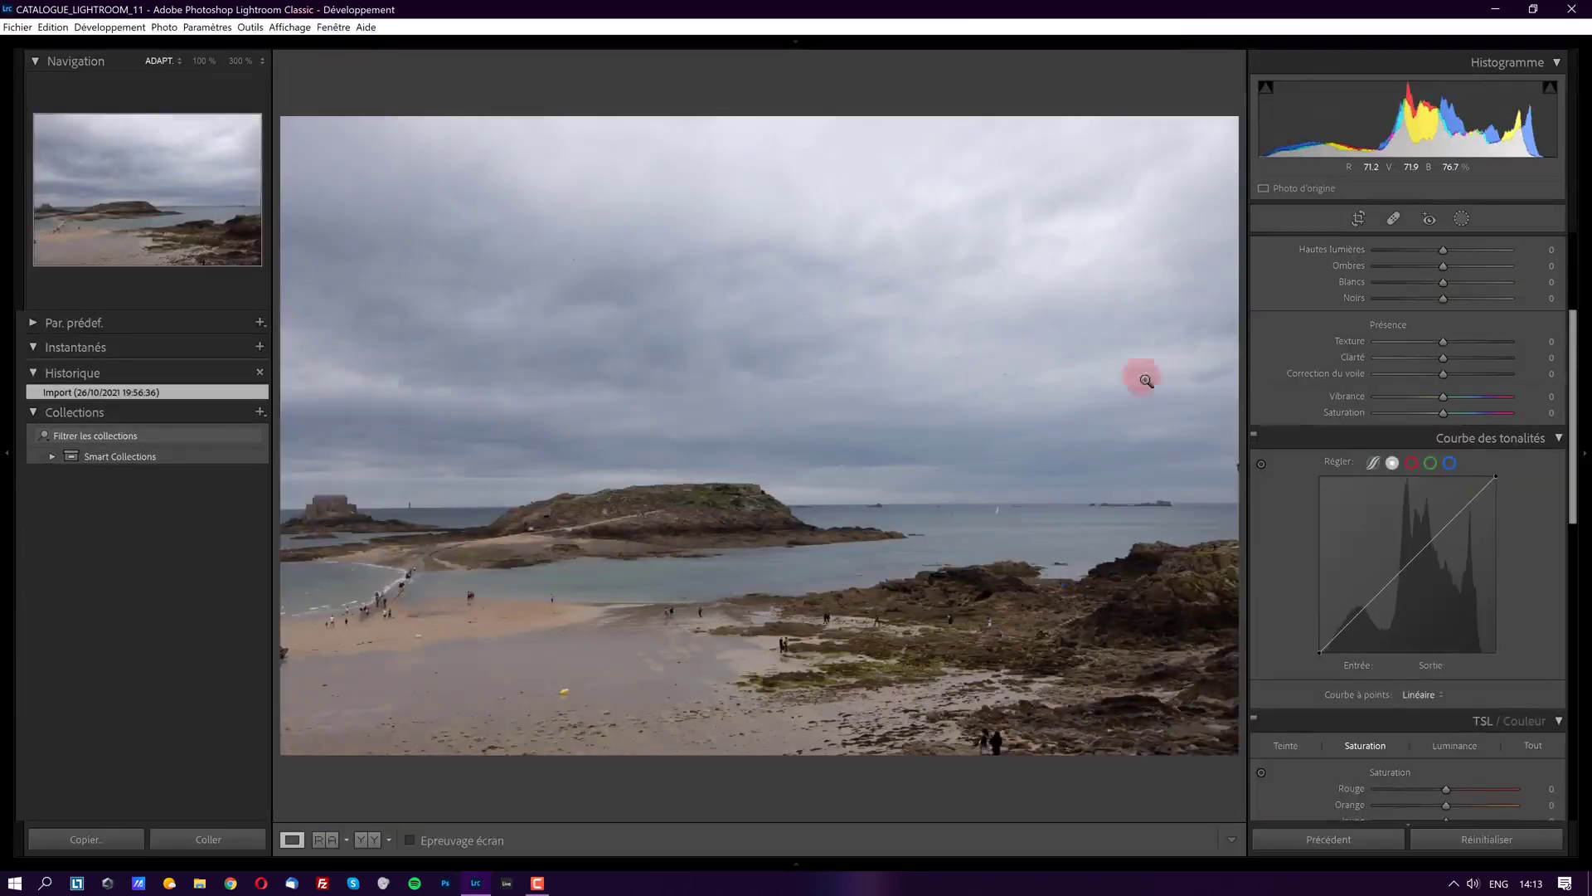
Convert the beach photo to black and white and set the mix to orange +69, yellow -61, green -4, turquoise -12 and blue -73.
click(1570, 282)
click(1536, 271)
drag(1580, 334, 1584, 506)
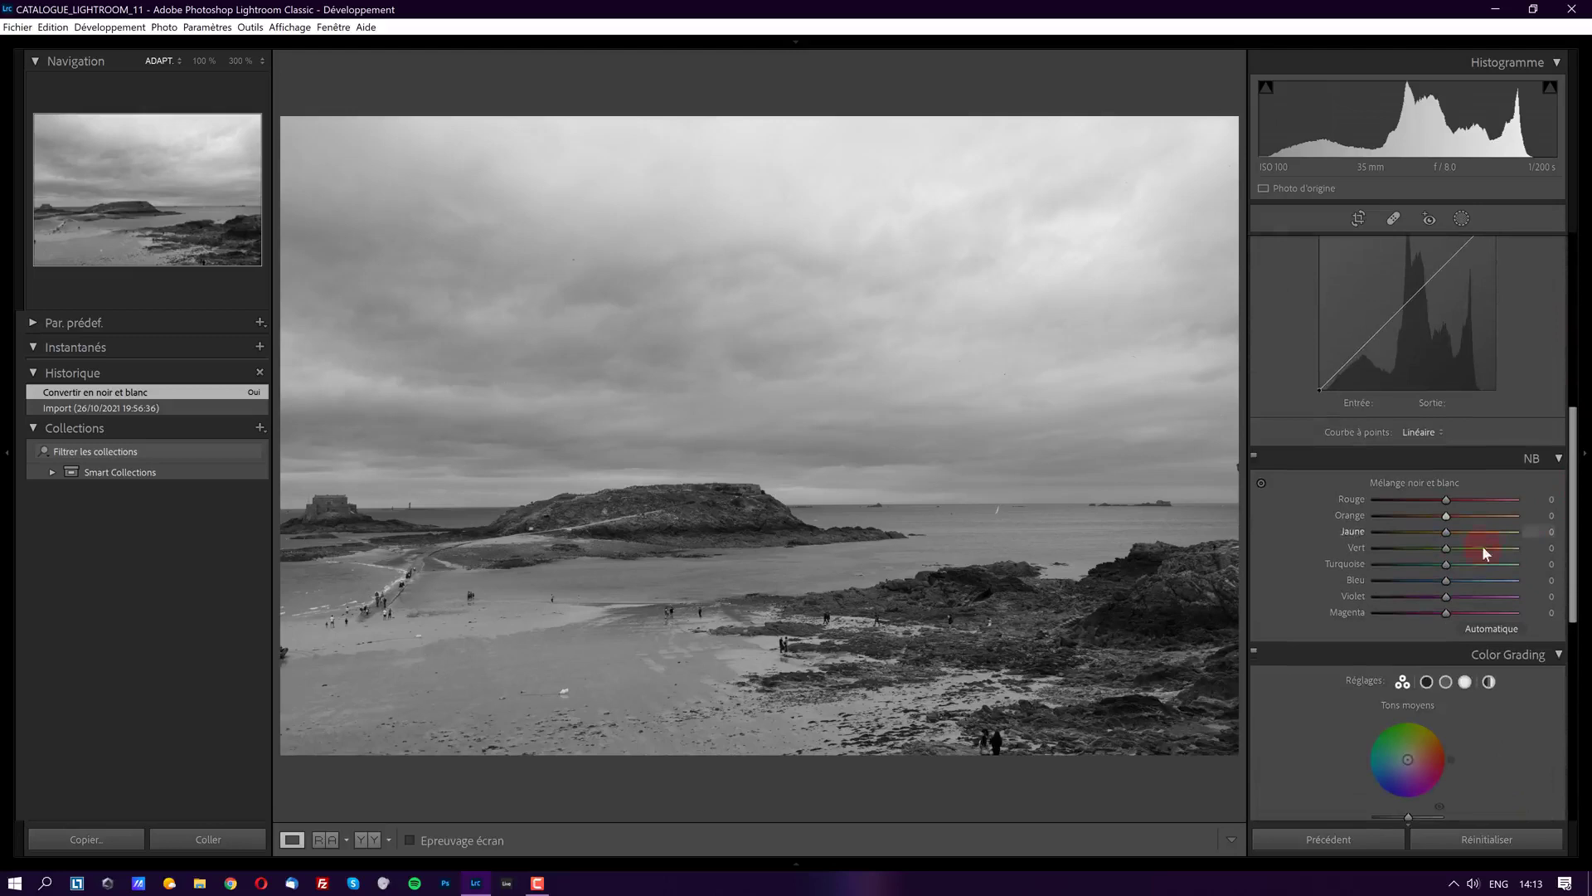
mouse_move(1446, 547)
mouse_down()
mouse_move(1401, 540)
mouse_move(1475, 541)
mouse_move(1376, 544)
mouse_move(1451, 546)
mouse_move(1511, 522)
mouse_move(1397, 525)
mouse_move(1461, 525)
mouse_move(1448, 522)
mouse_up()
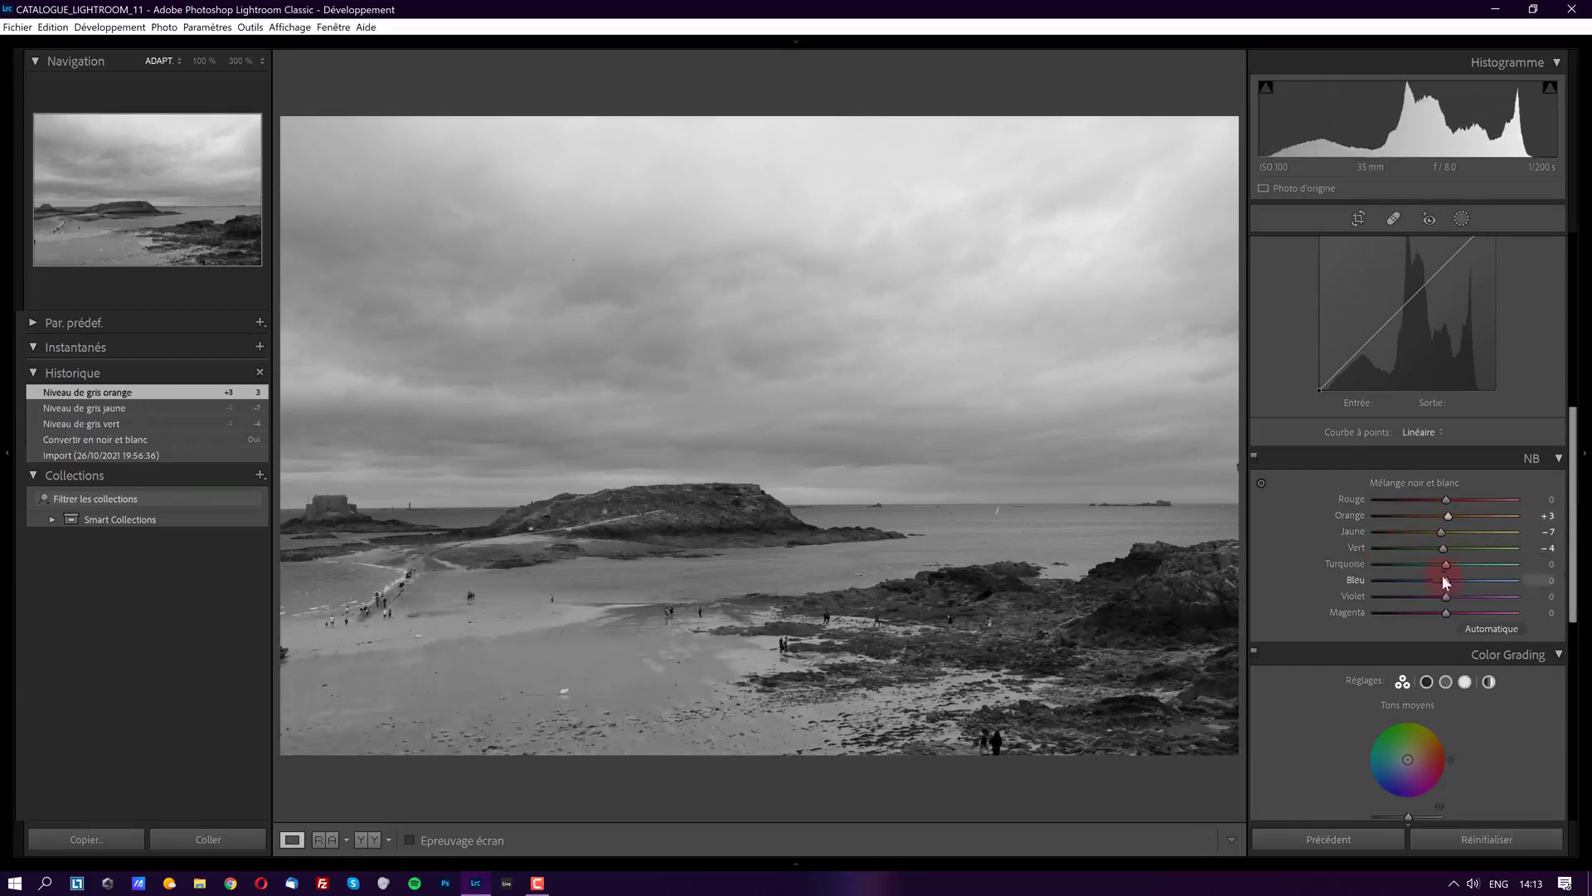
drag(1444, 577, 1403, 536)
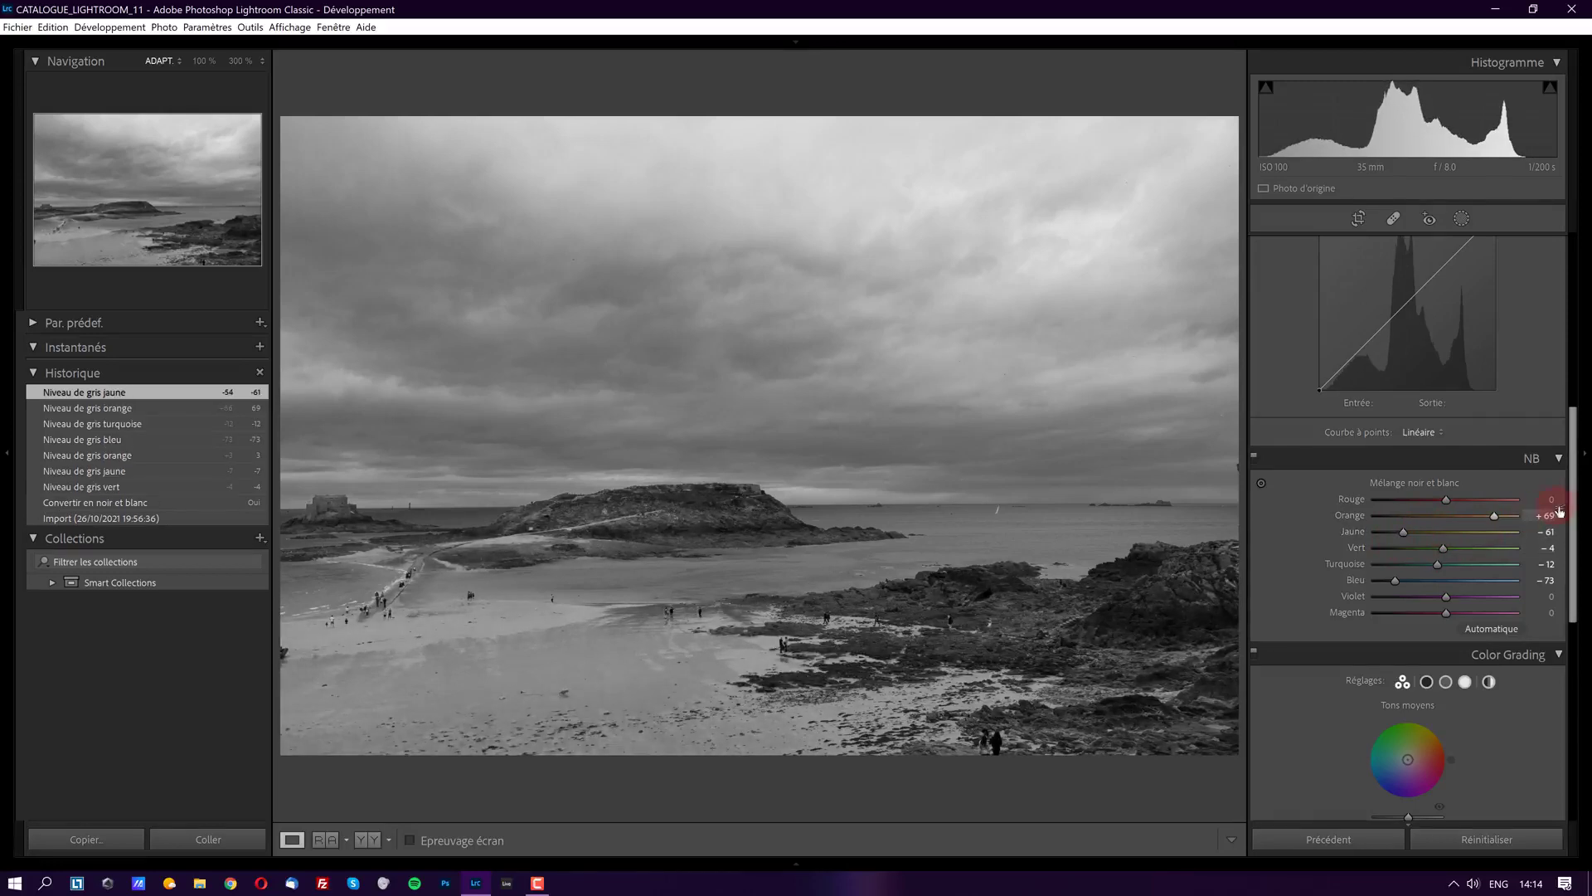
Switch the beach photo back to the colour treatment and look over the TSL / Couleur adjustments.
click(1580, 453)
click(1578, 452)
drag(1573, 451, 1535, 272)
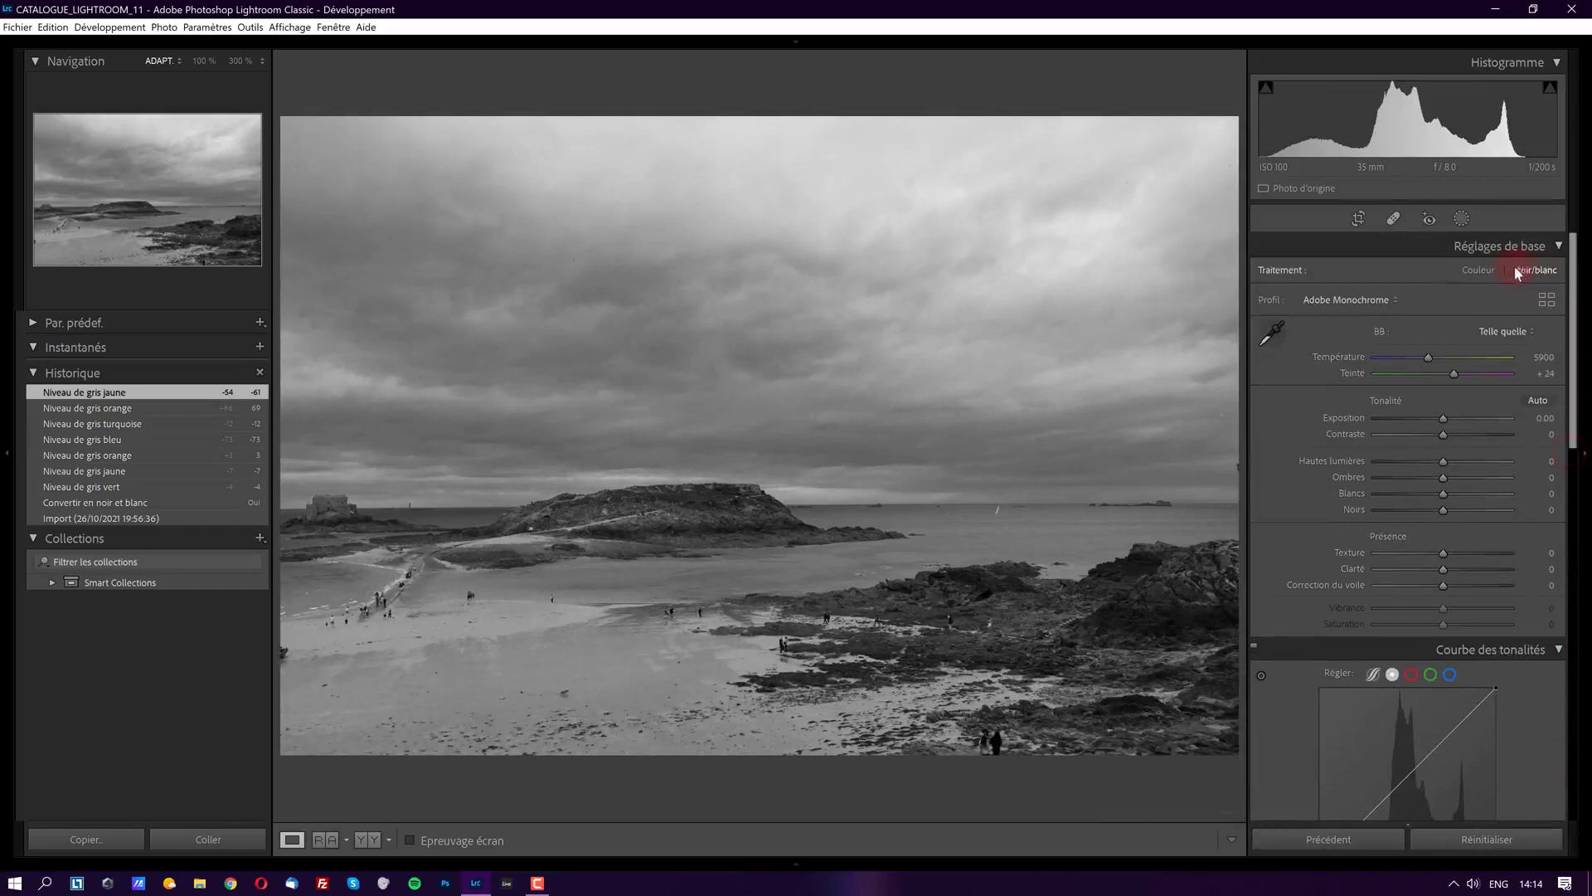
click(1478, 269)
drag(1571, 290, 1575, 522)
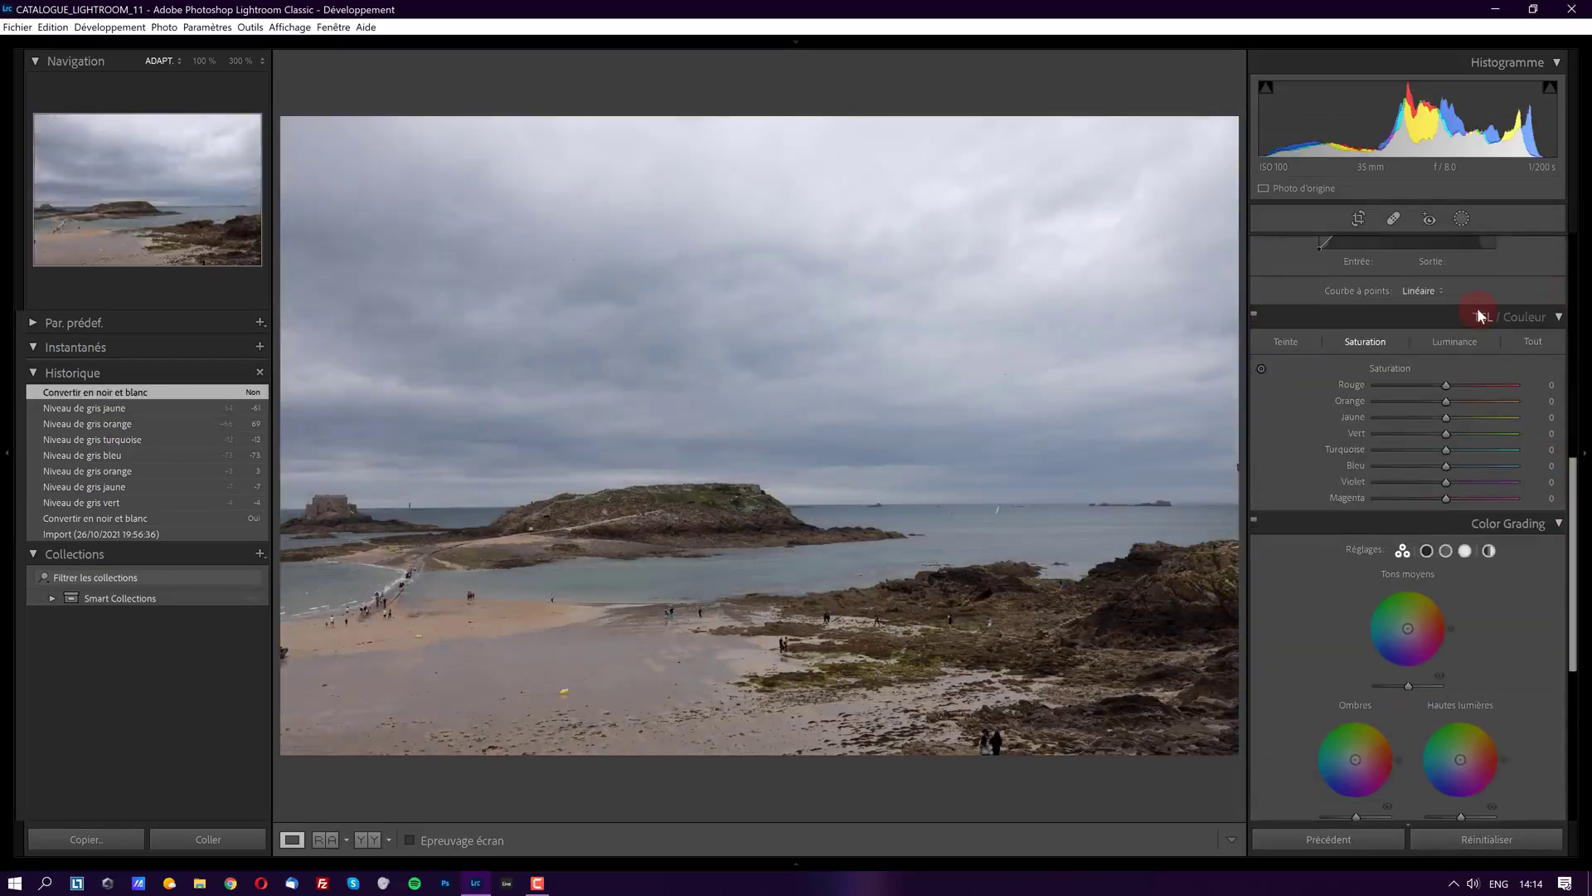
drag(1572, 476, 1578, 253)
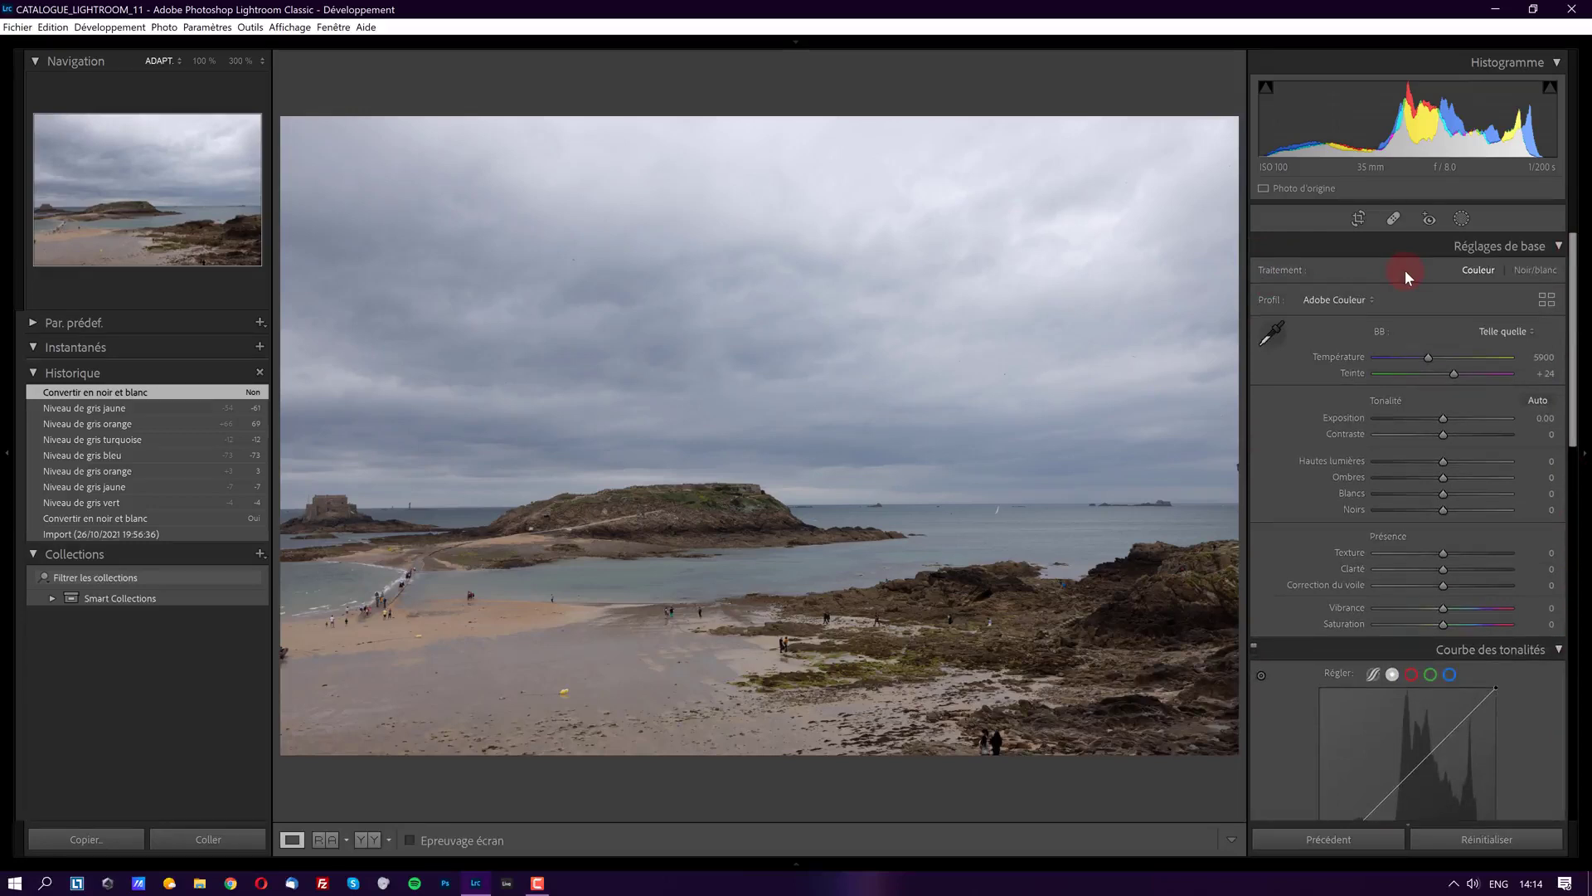
Look at the available profile choices and open the profile browser for the beach photo.
click(1371, 300)
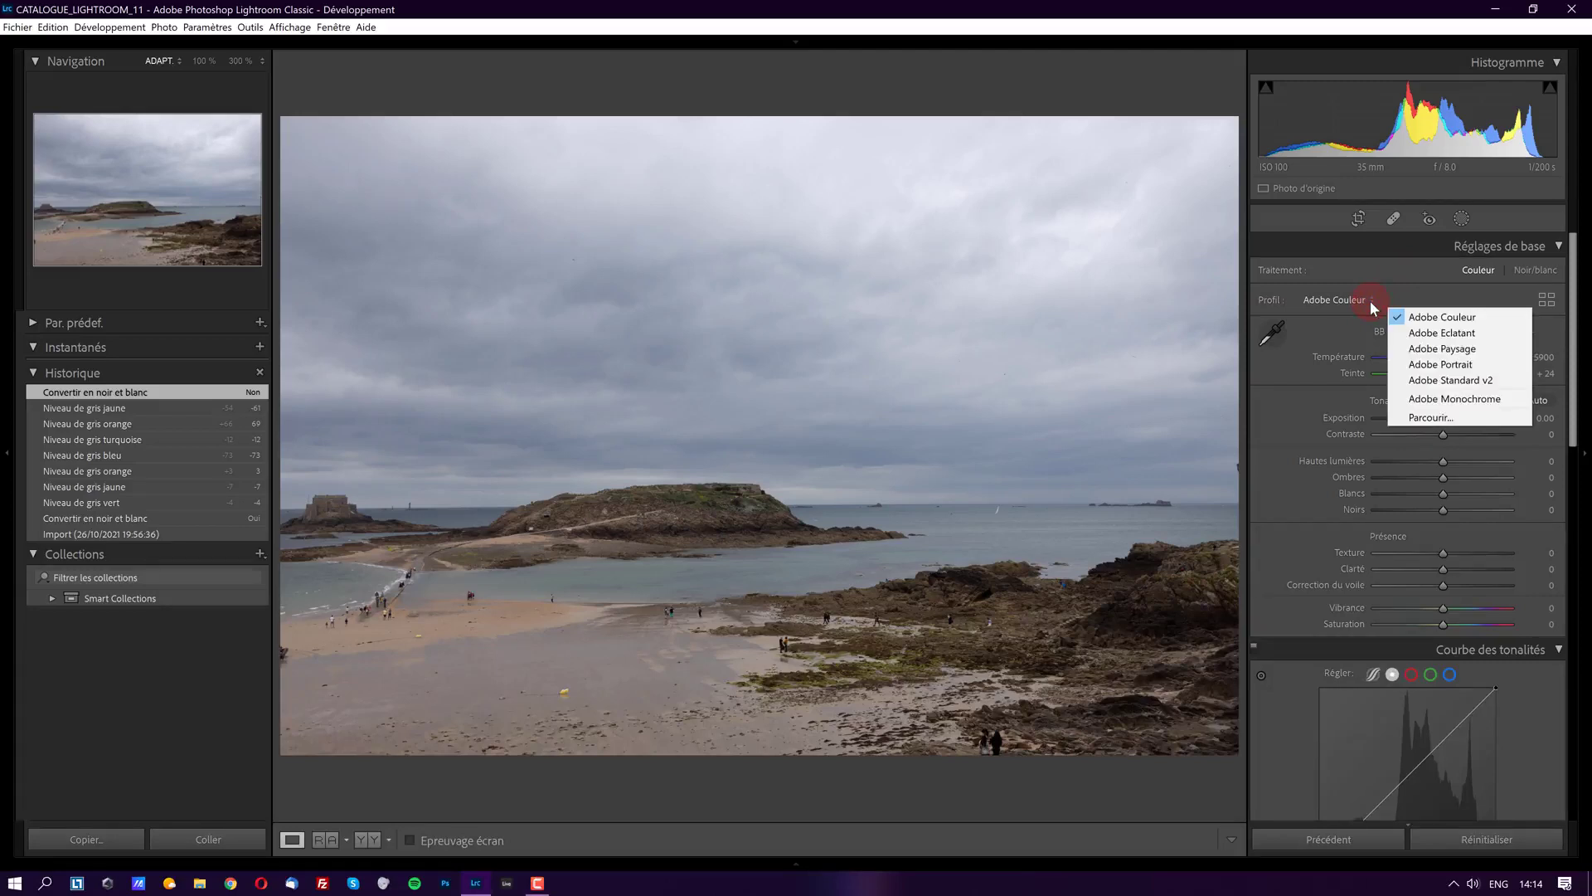
click(1406, 285)
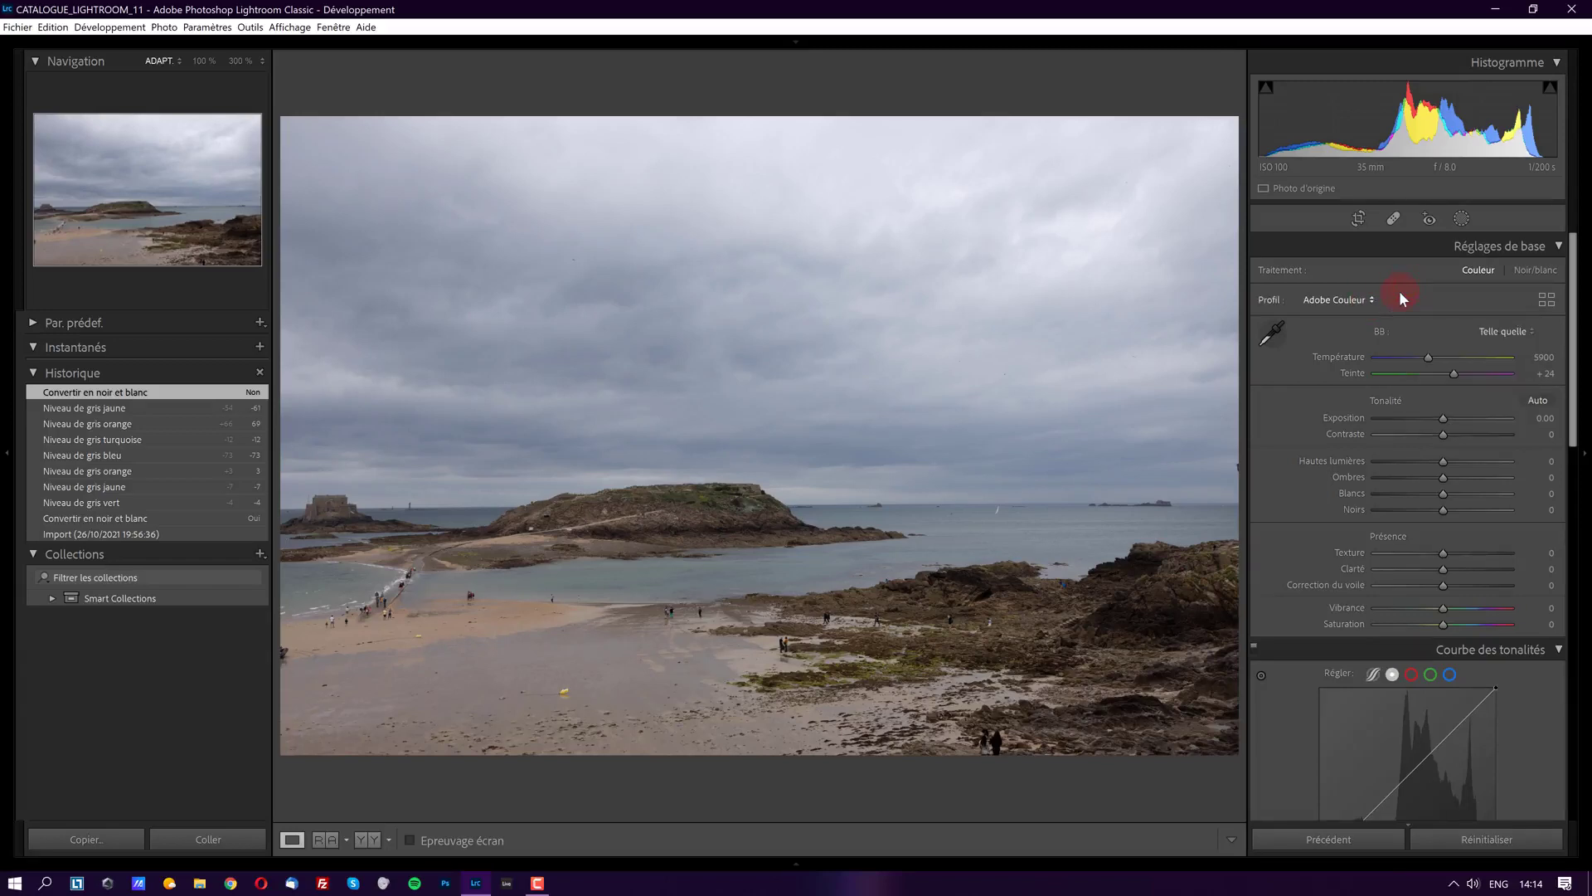
click(1546, 300)
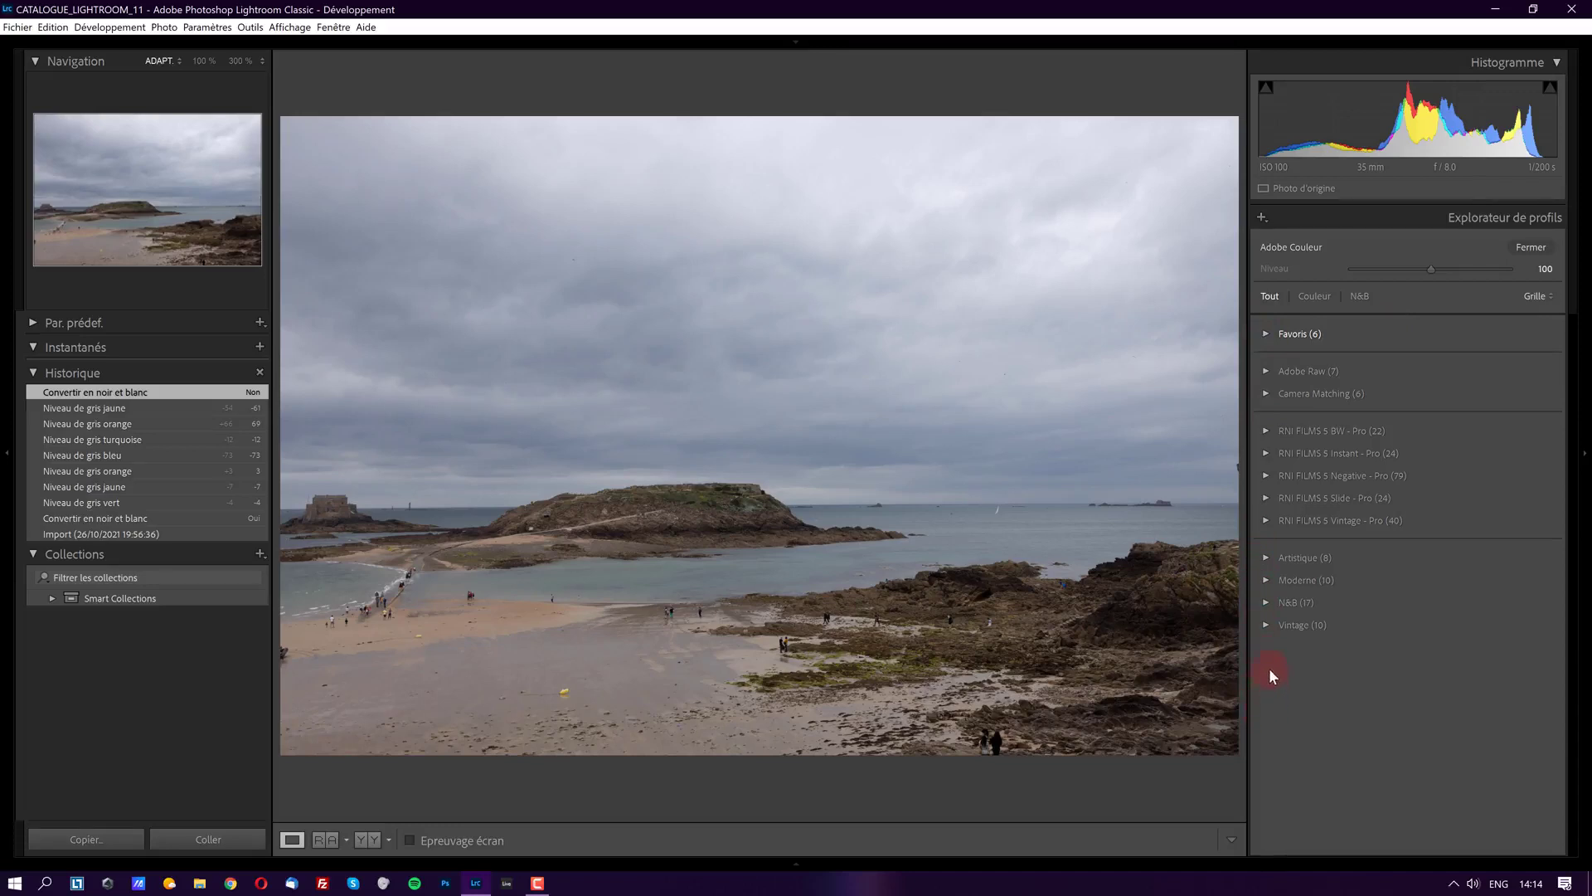
Apply the Artistique 01 profile to the beach photo, keeping its level at 100.
click(1267, 558)
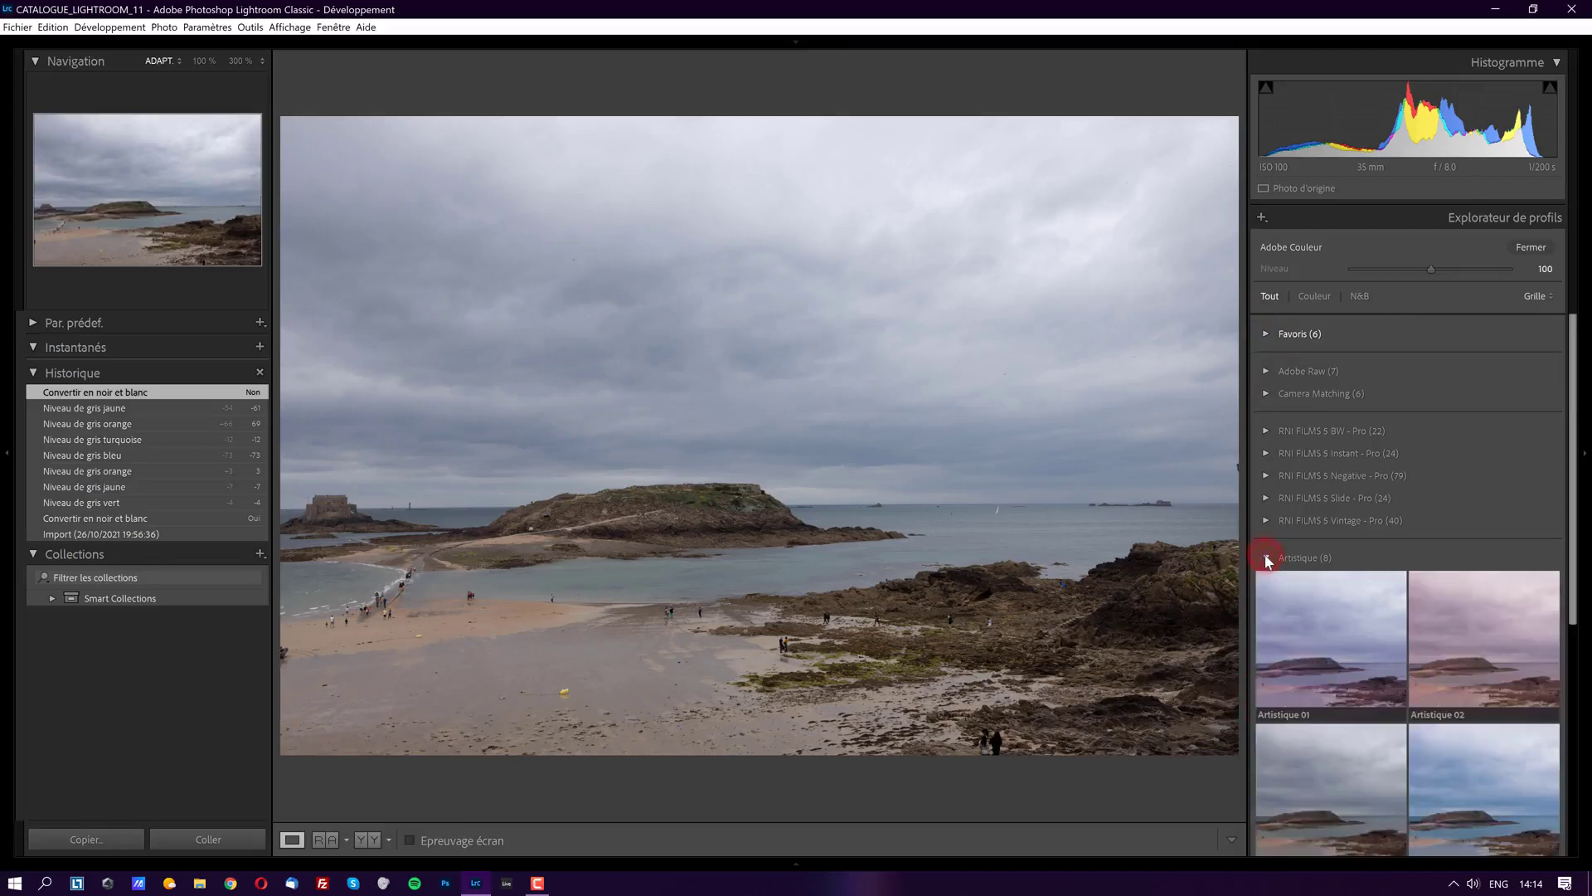
click(1322, 620)
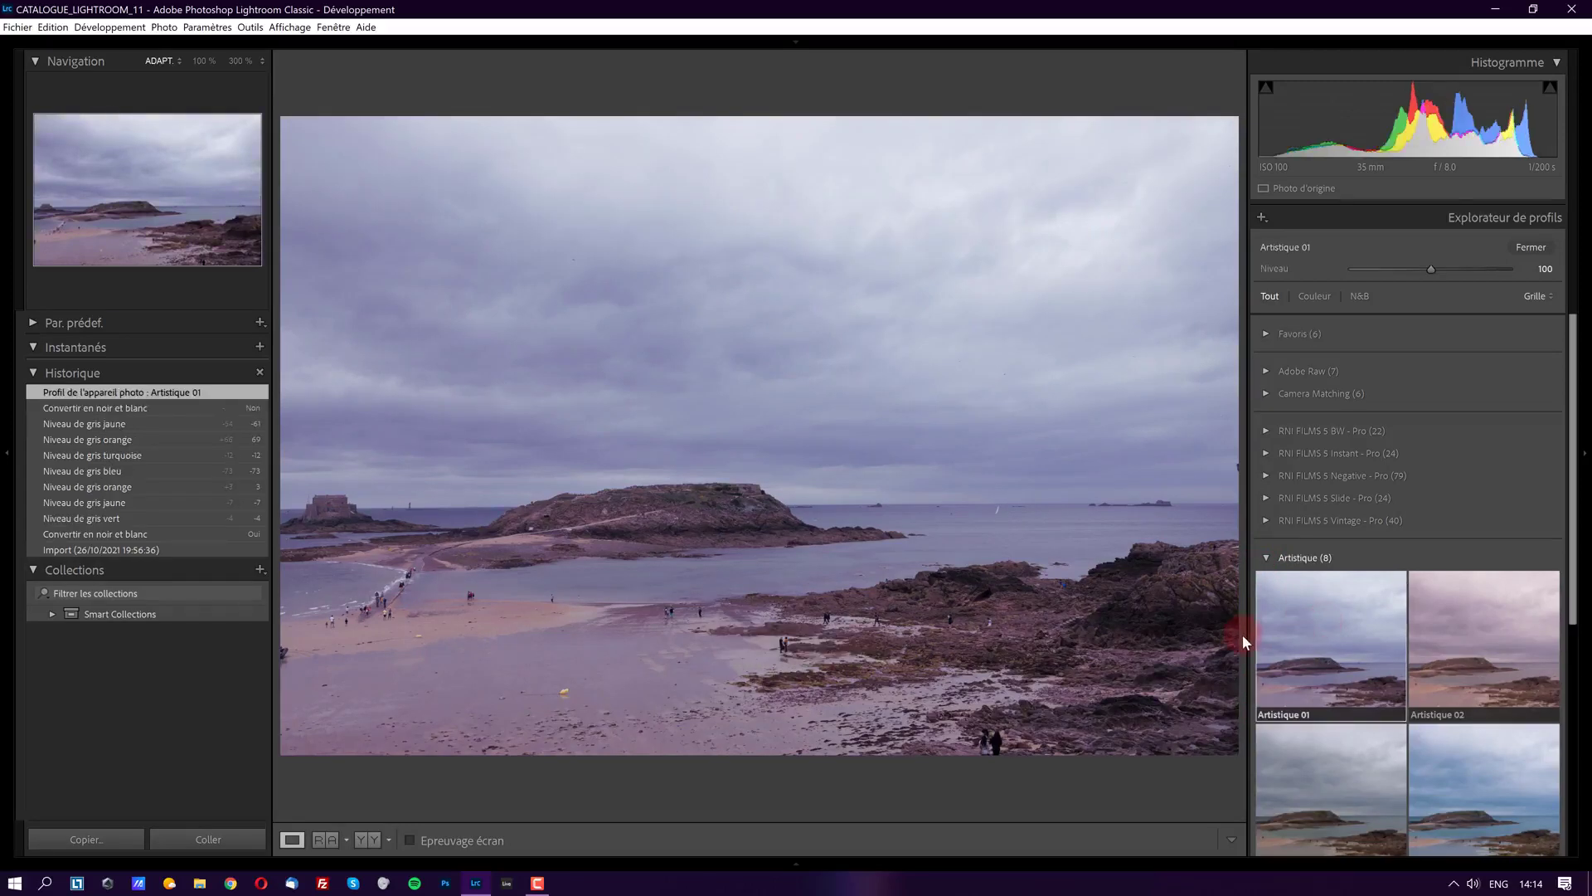
mouse_move(1429, 272)
mouse_down()
mouse_move(1370, 277)
mouse_move(1430, 278)
mouse_up()
click(1266, 557)
Apply the Fuji Astia 100F v3 profile from the RNI FILMS 5 Slide - Pro group.
click(1266, 498)
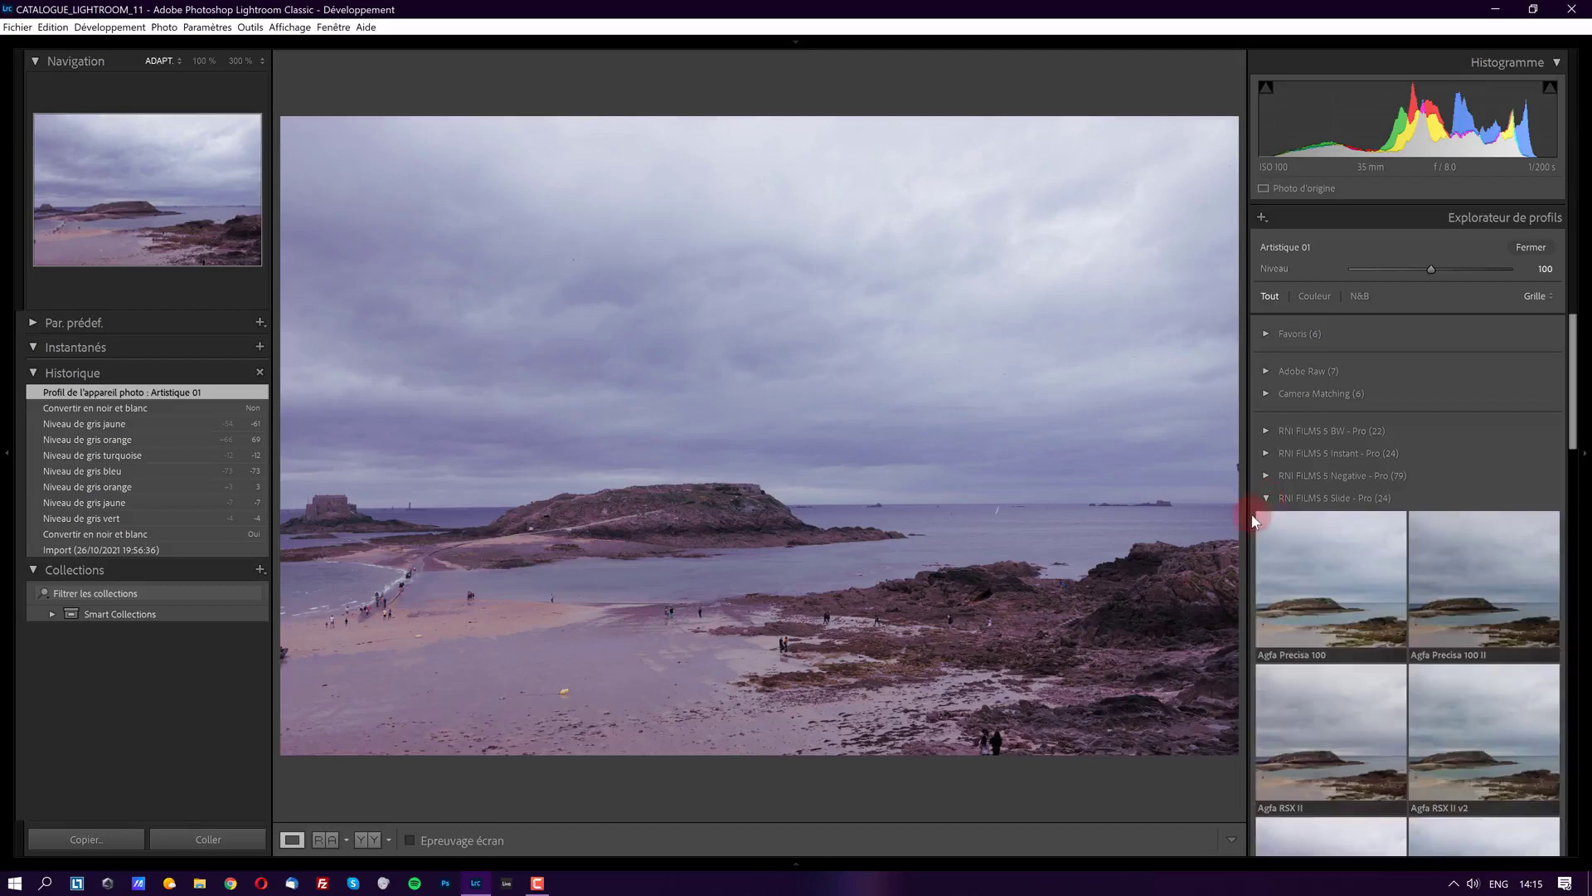
scroll(1260, 510, down, 5)
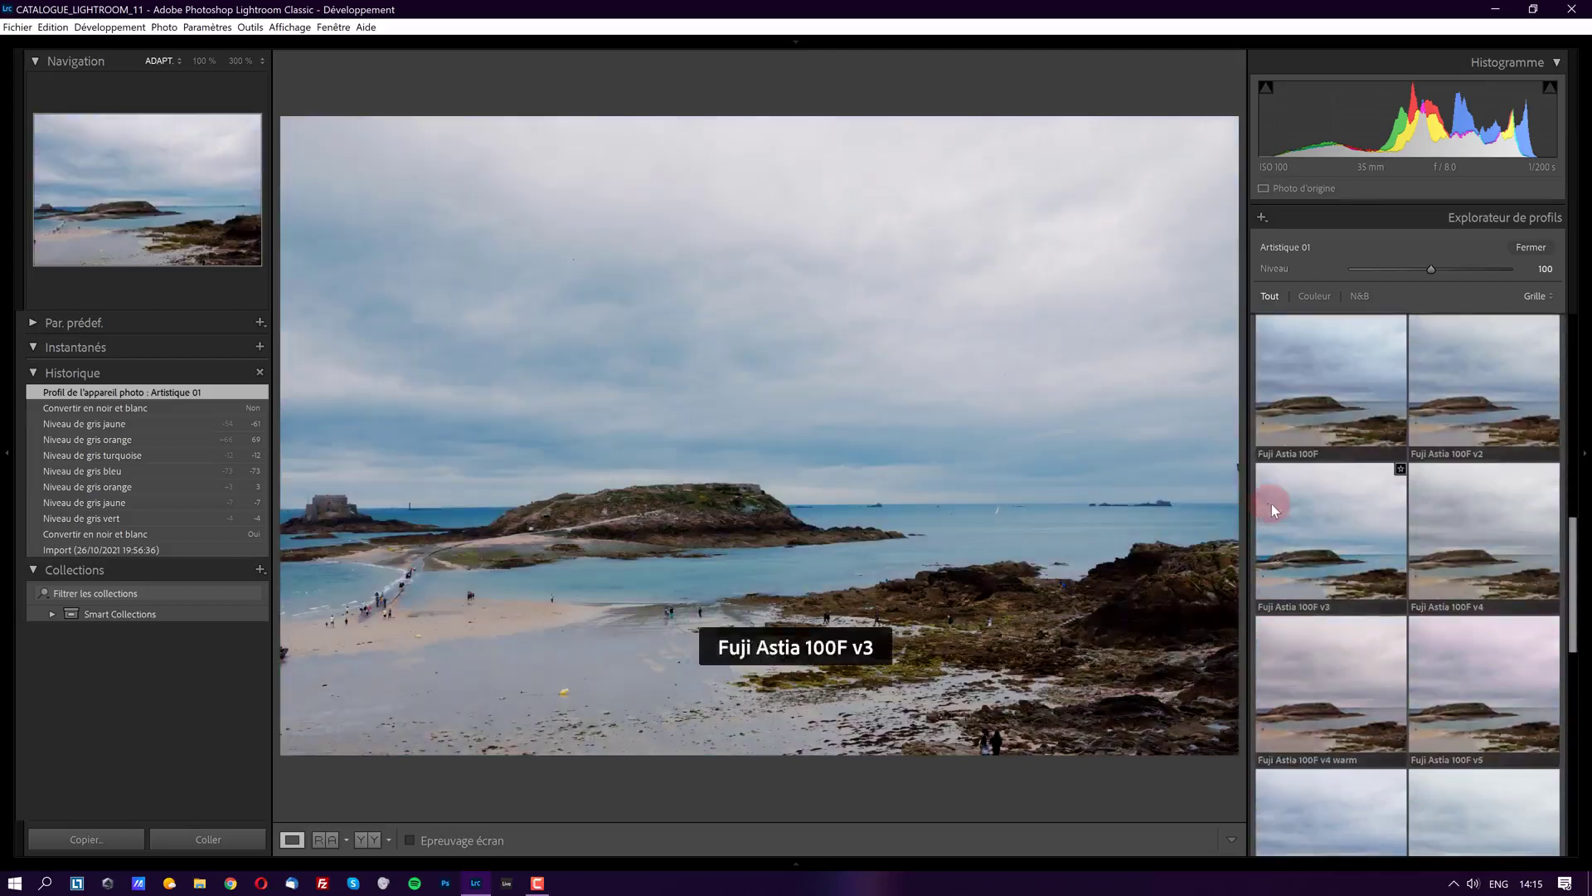
click(1312, 519)
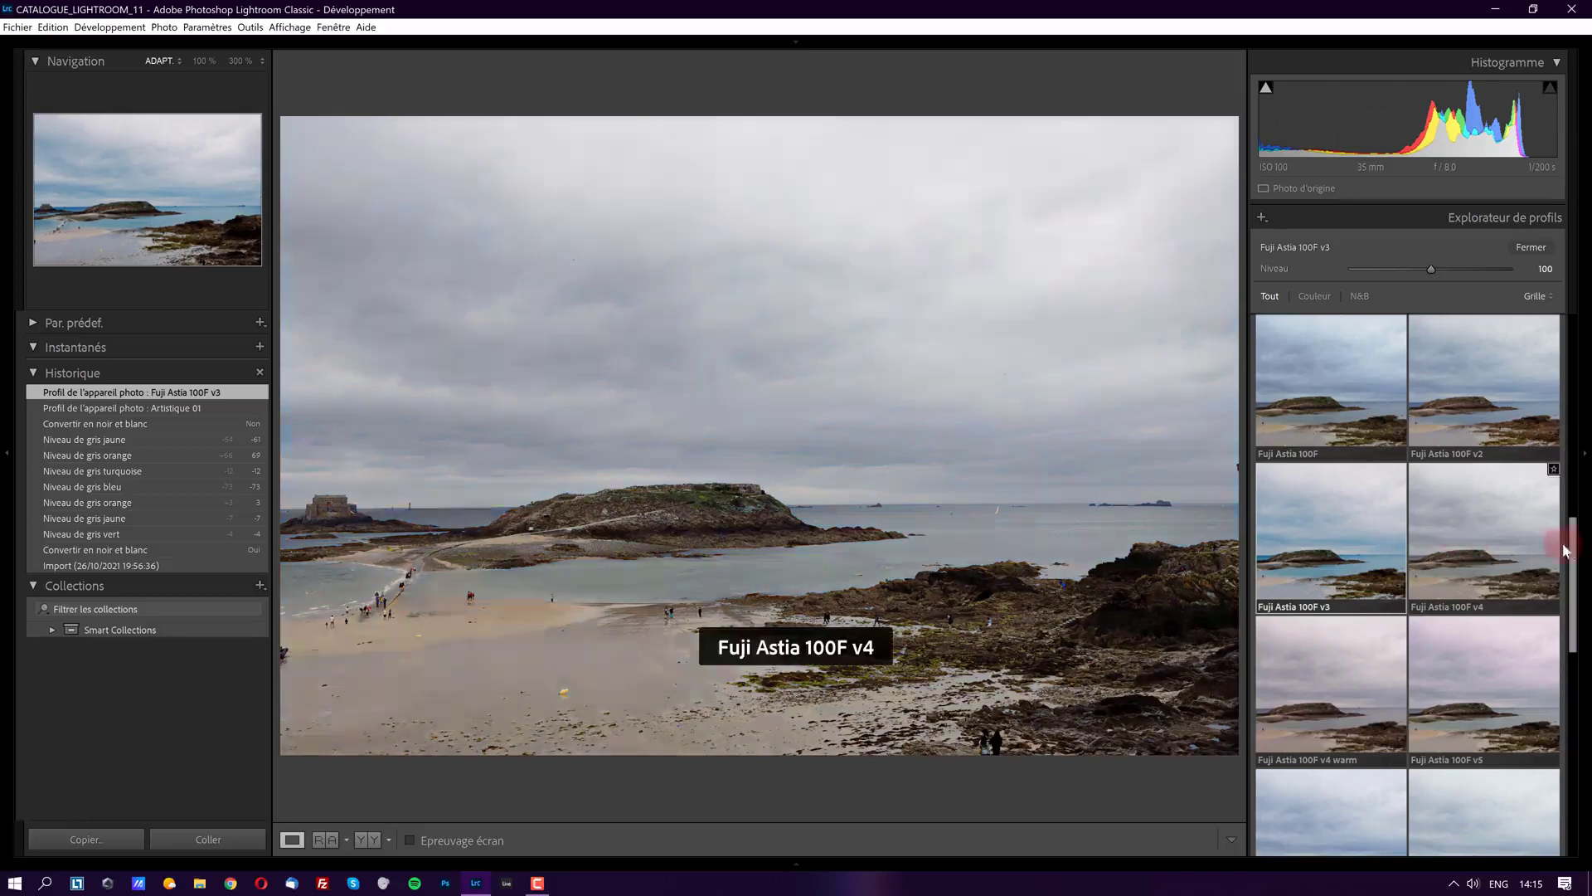
Apply the Fuji Velvia 100F profile, try its level at 198, and return the level to 100.
drag(1570, 568, 1567, 713)
click(1335, 615)
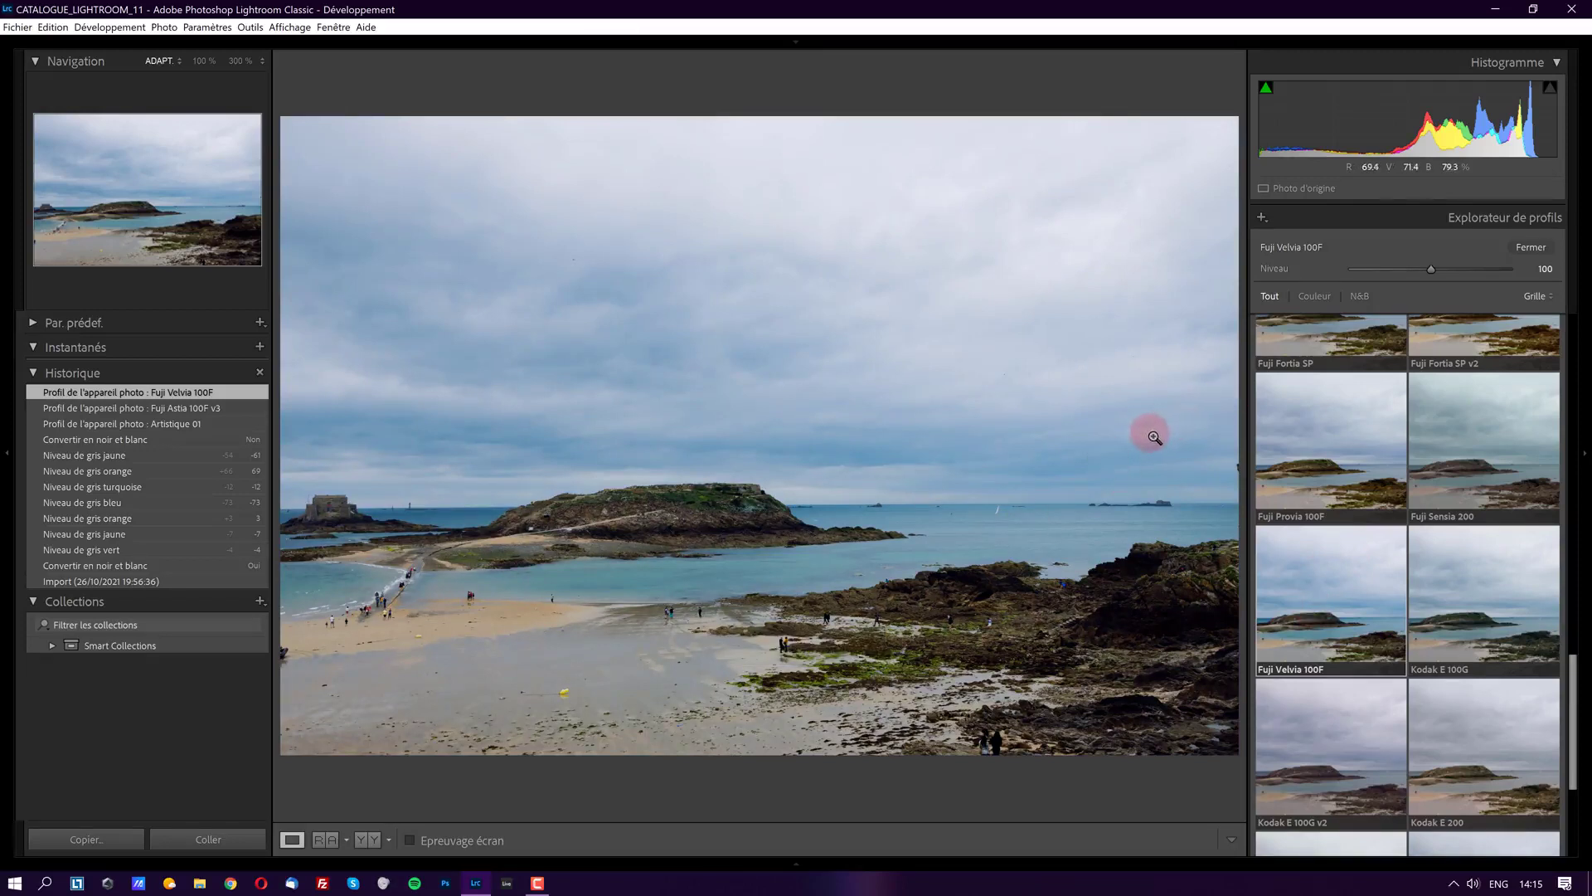
drag(1431, 269, 1506, 260)
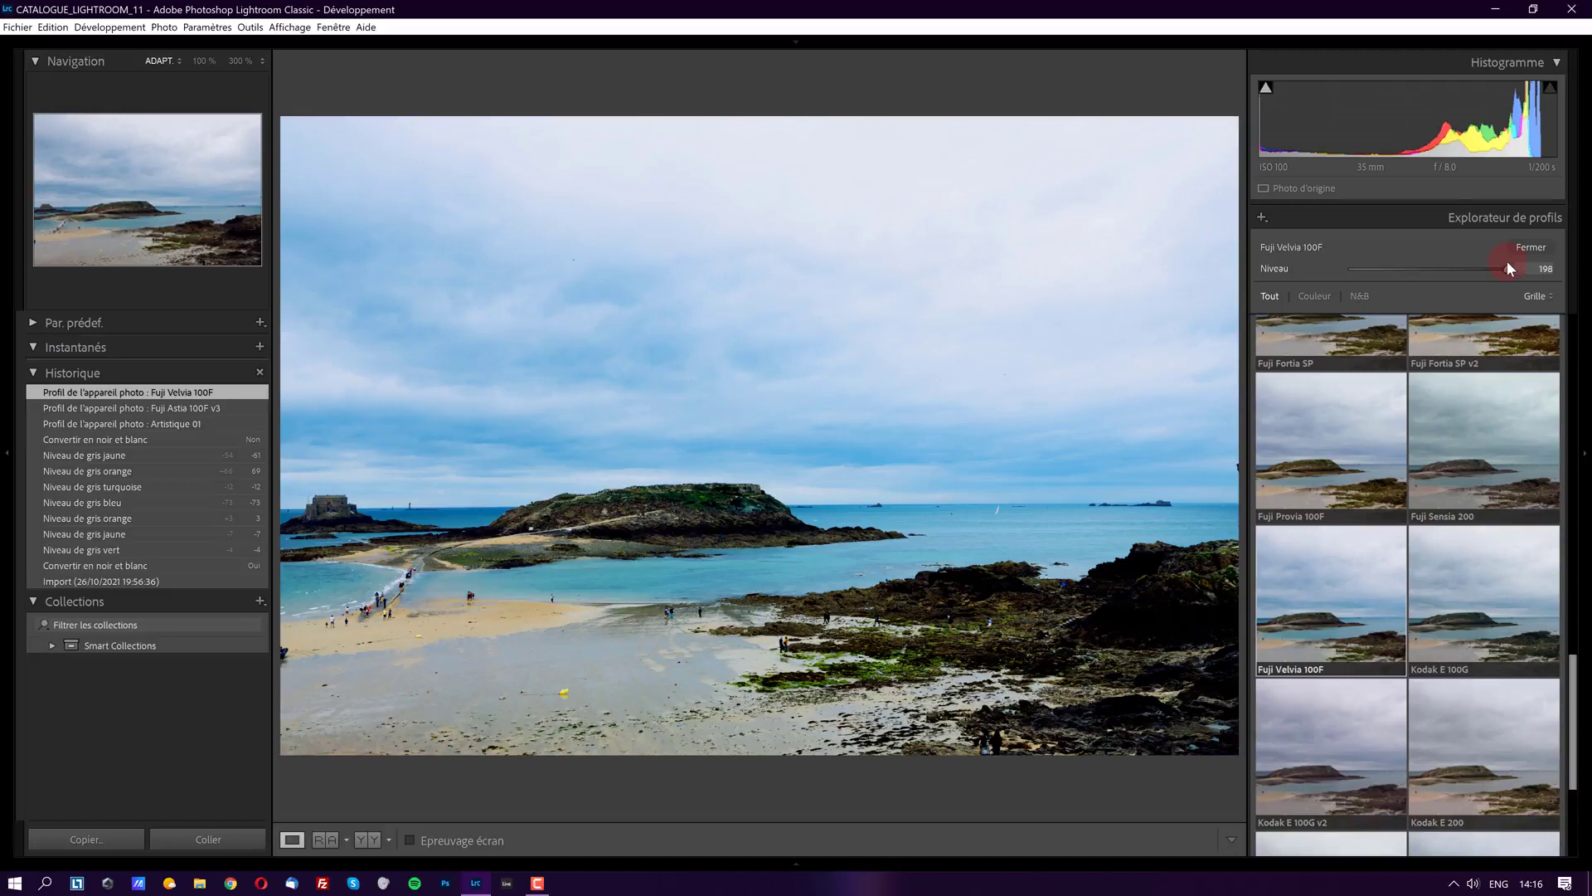
drag(1506, 260, 1505, 256)
drag(1504, 255, 1431, 270)
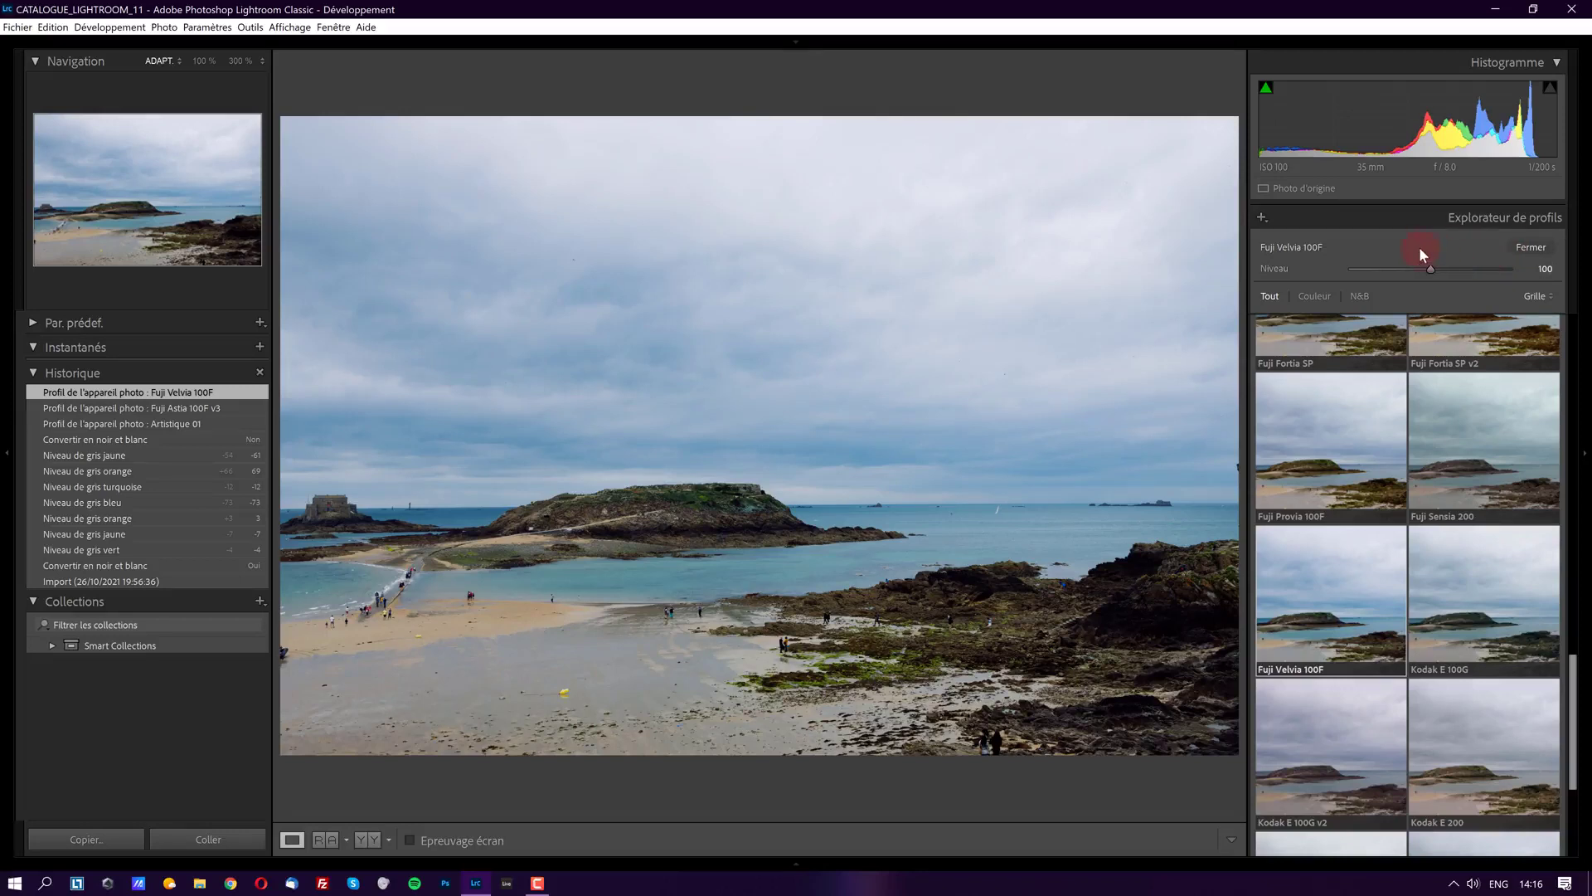
Filter the profile browser to colour profiles and expand the Adobe Raw group to preview its profiles.
click(1317, 297)
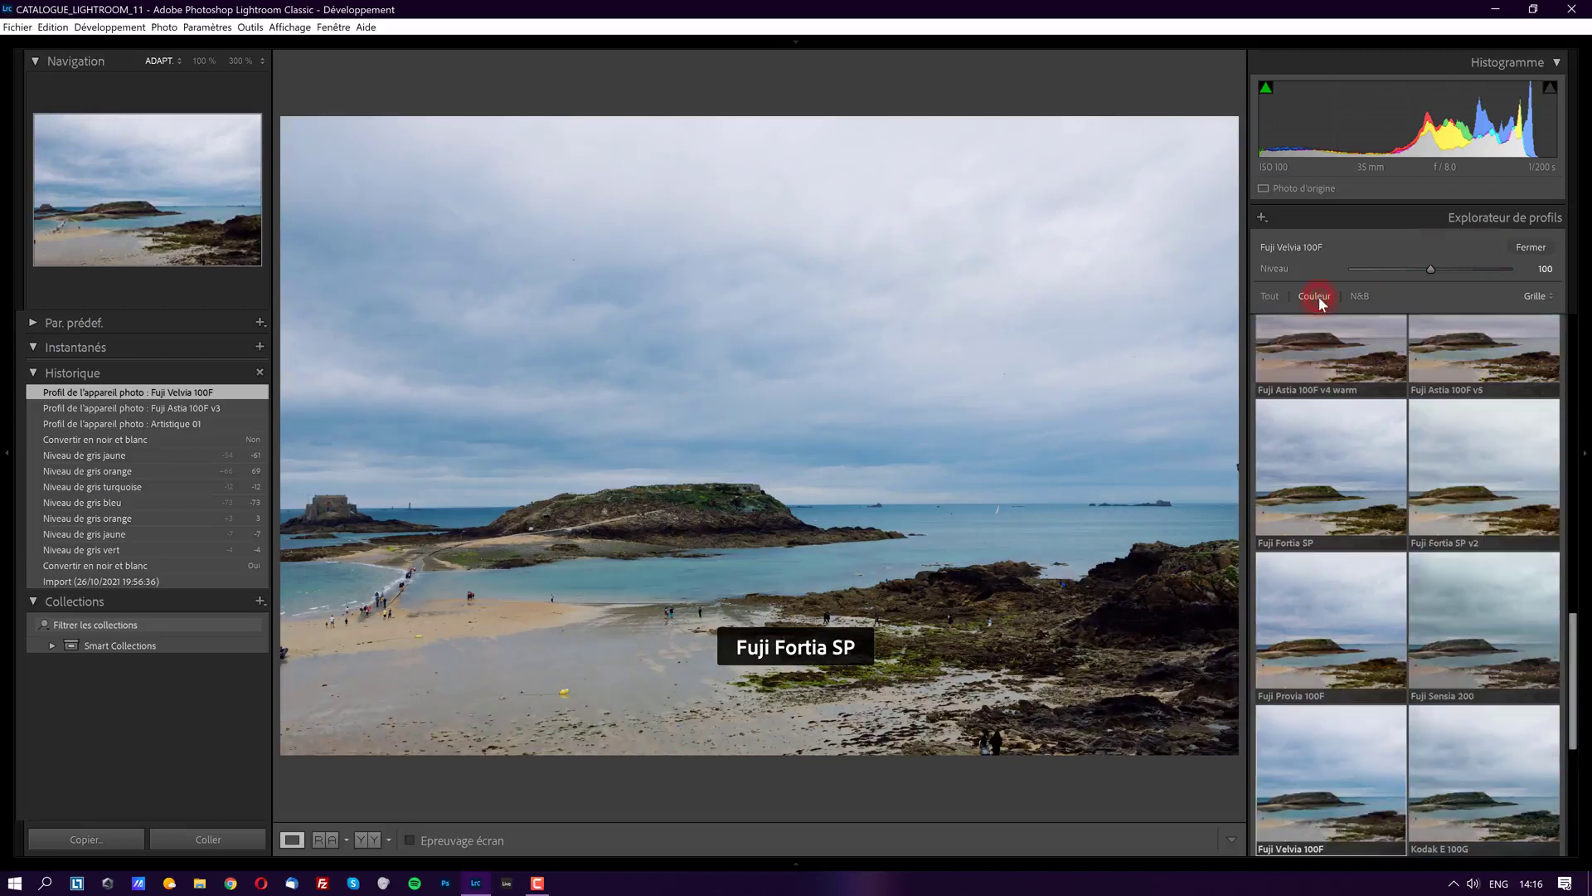
click(1574, 336)
click(1266, 371)
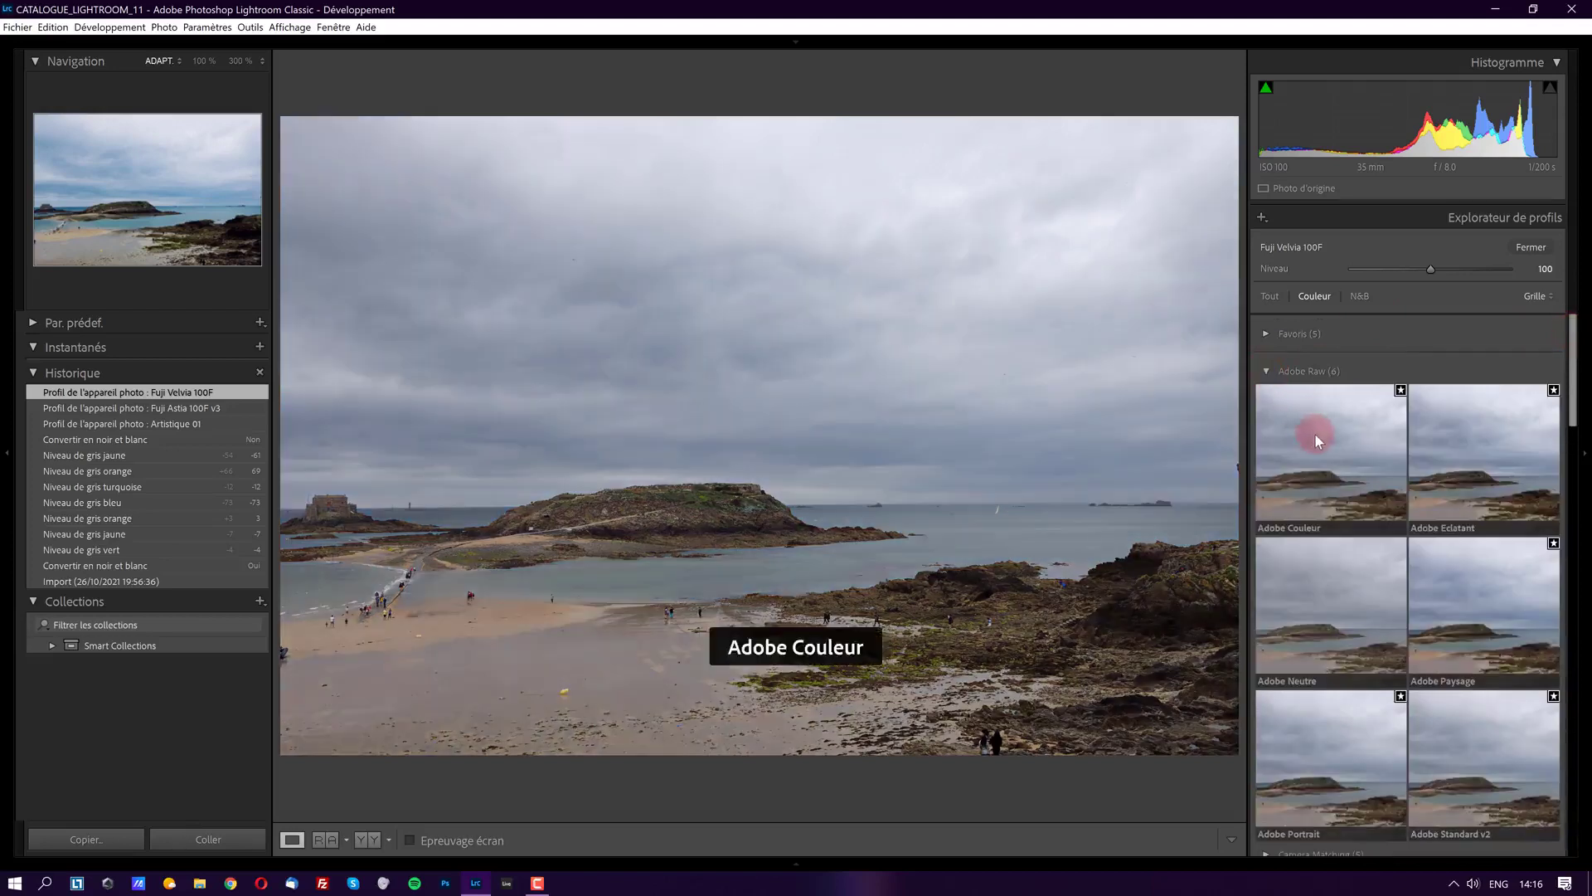
Alternate between the Adobe Couleur and Adobe Paysage profiles to compare their rendering on the beach photo, ending on Adobe Paysage.
click(1315, 433)
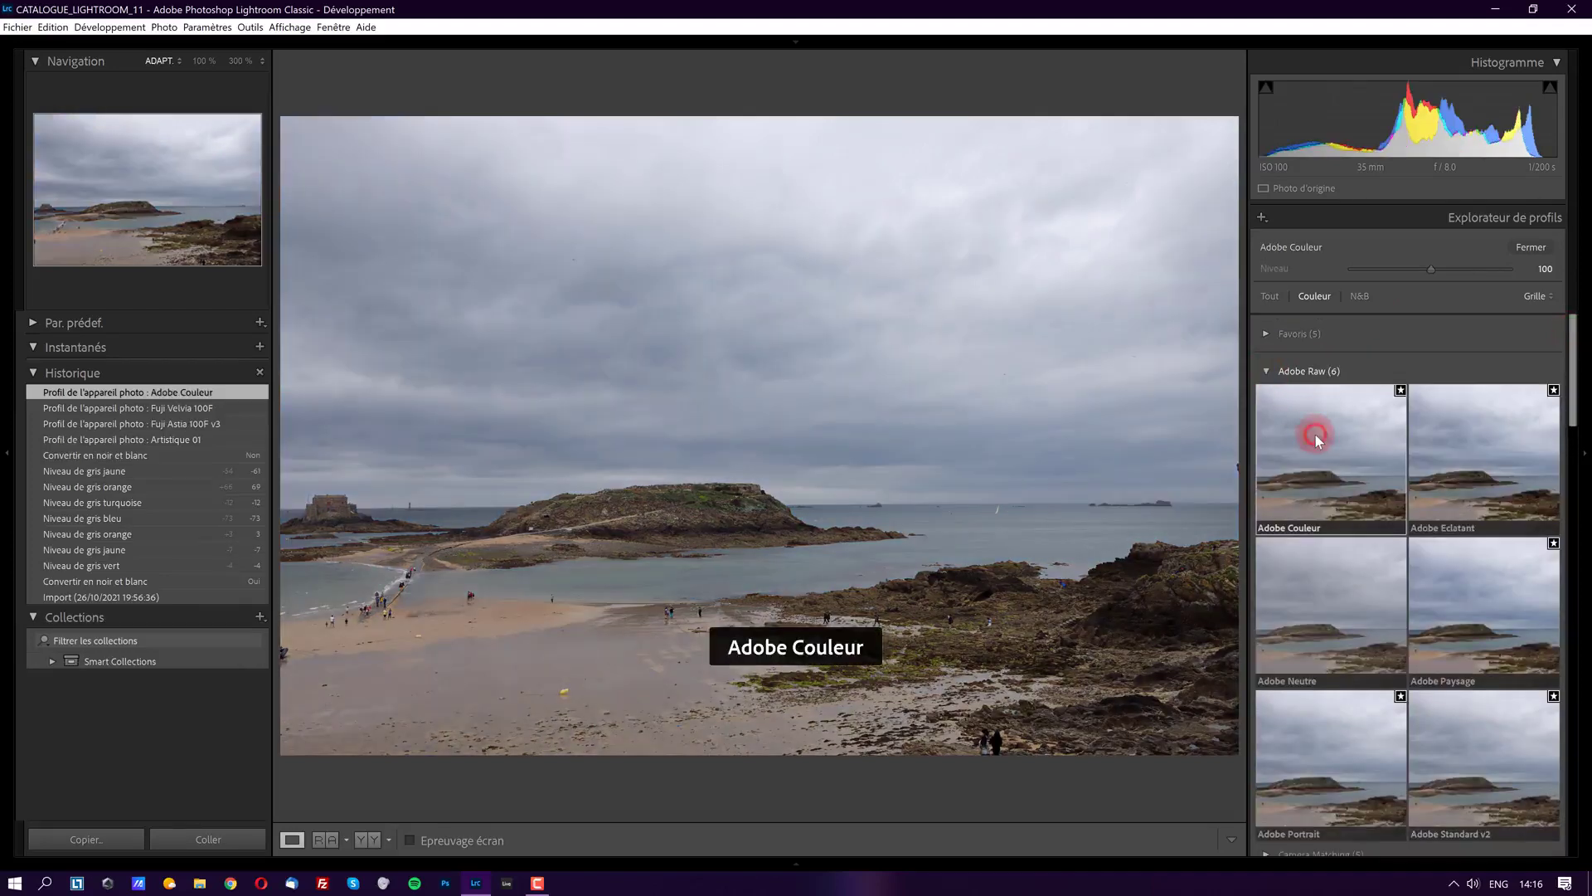
click(1451, 605)
click(1336, 476)
click(1455, 591)
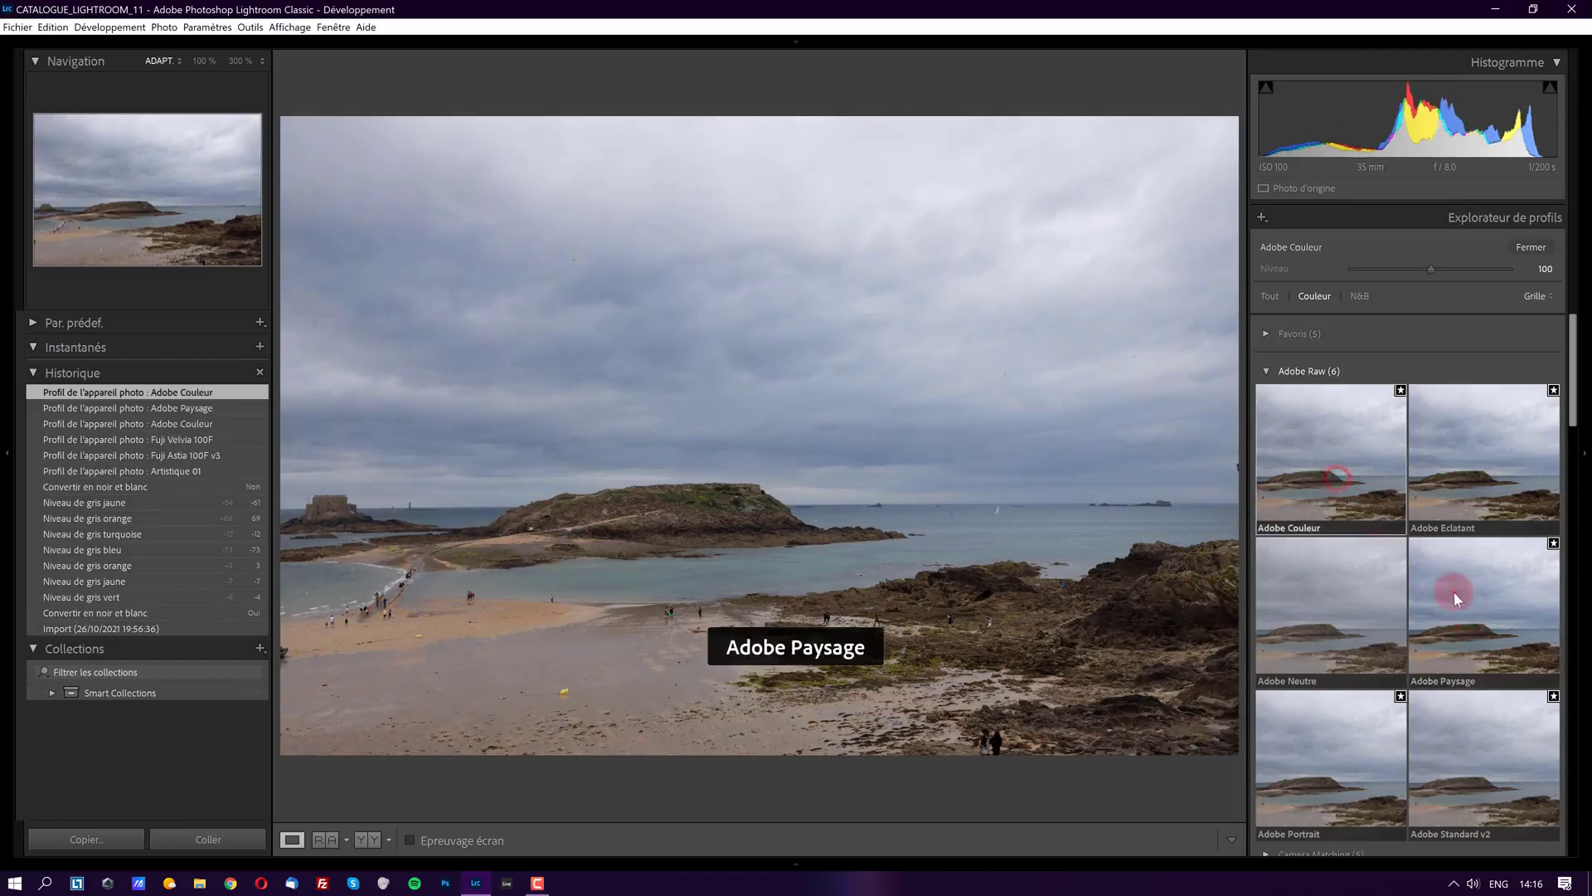
click(1332, 475)
click(1475, 596)
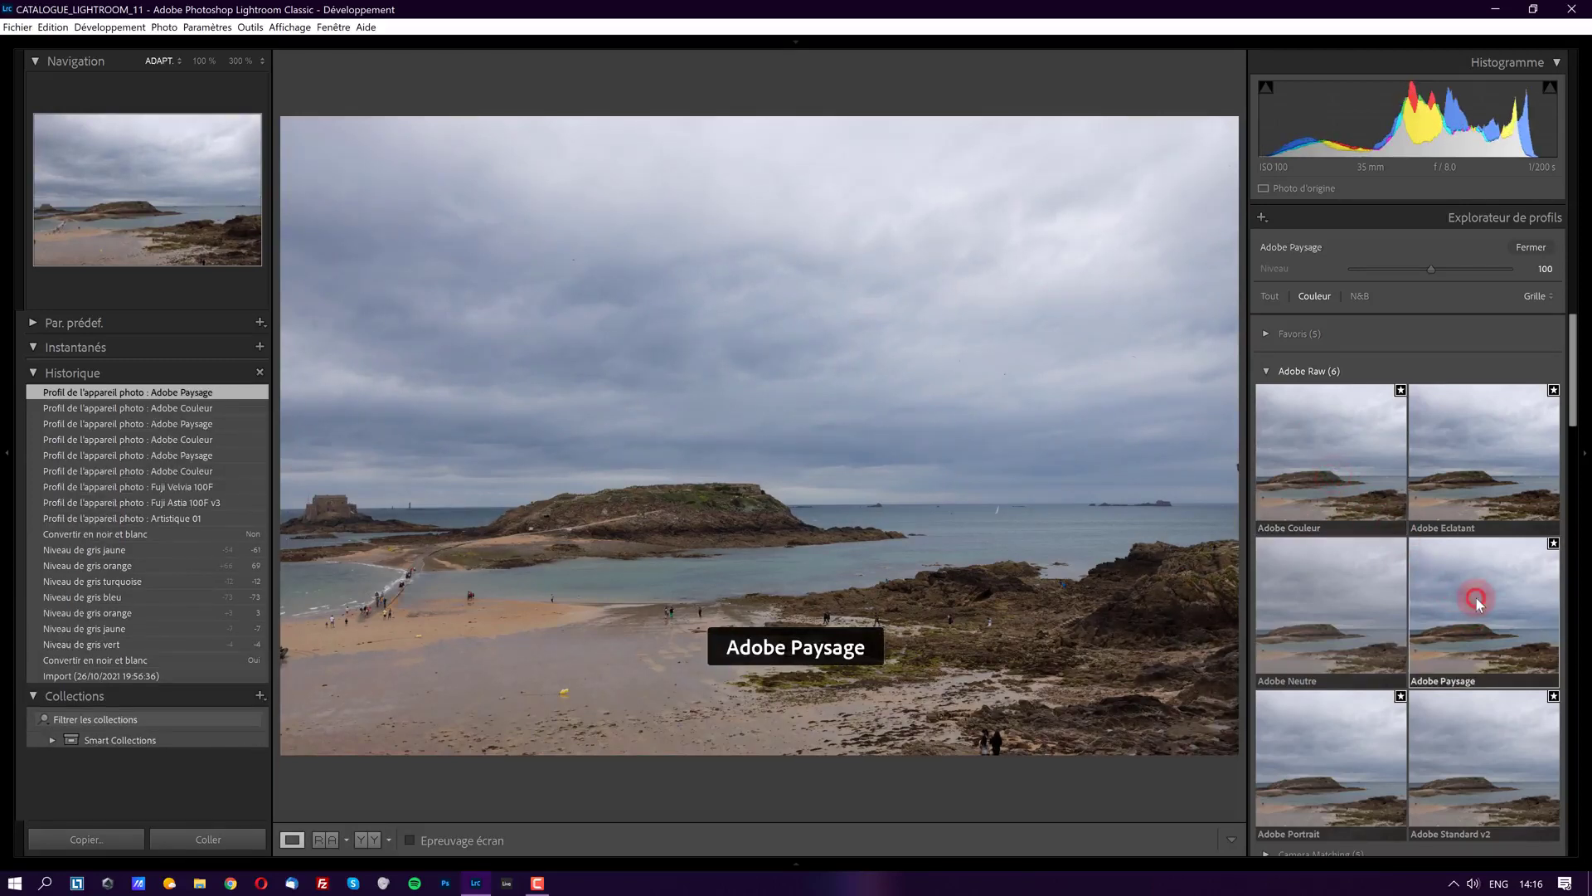
click(1325, 456)
click(1466, 580)
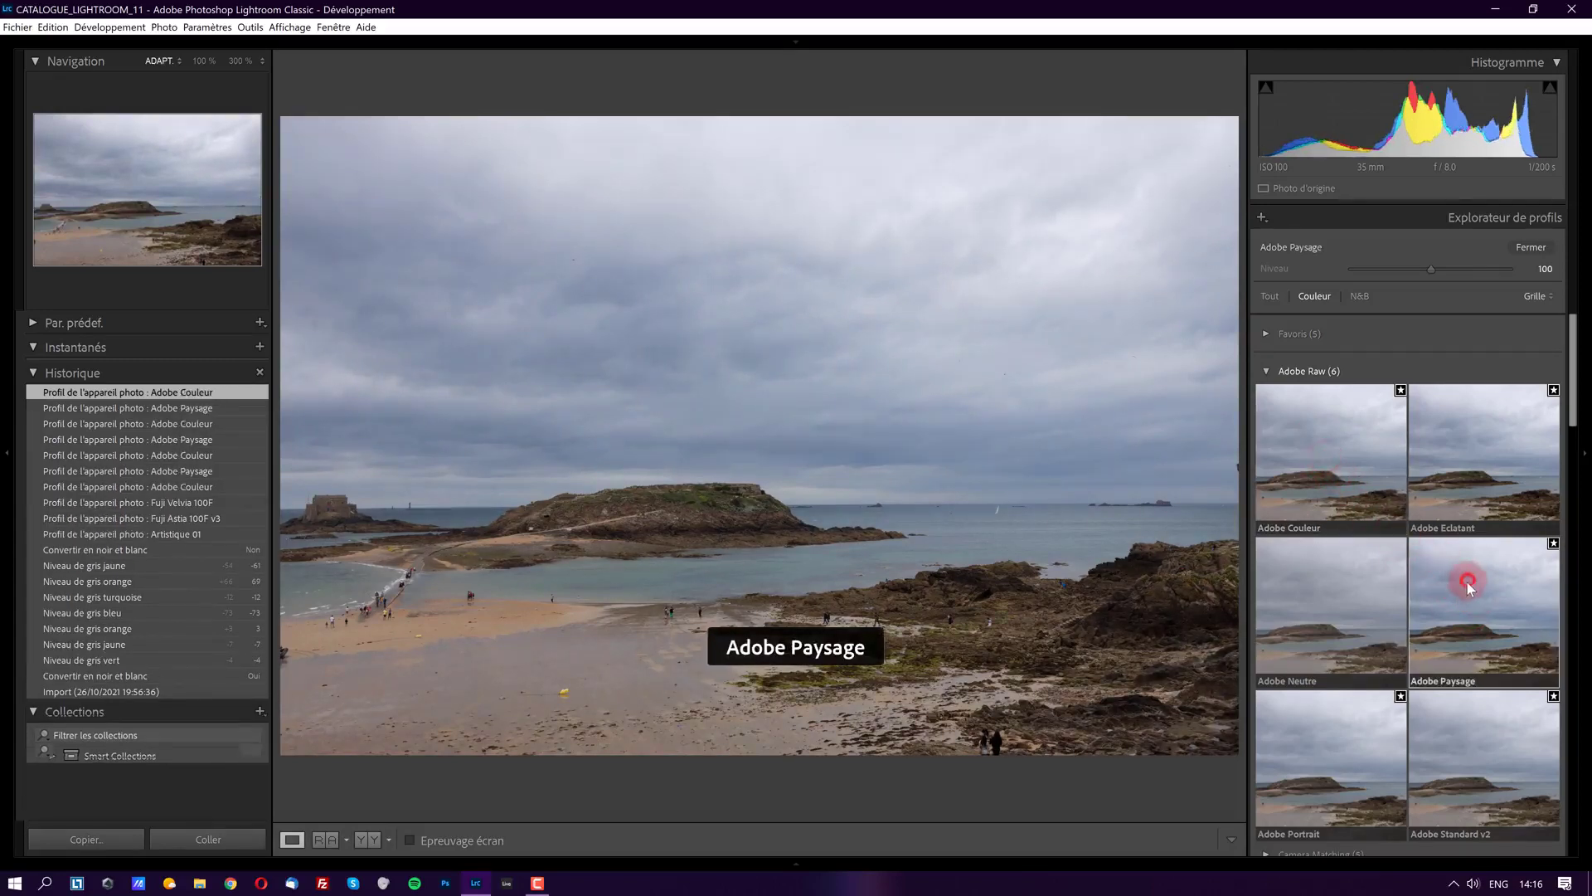
click(1363, 461)
click(1481, 585)
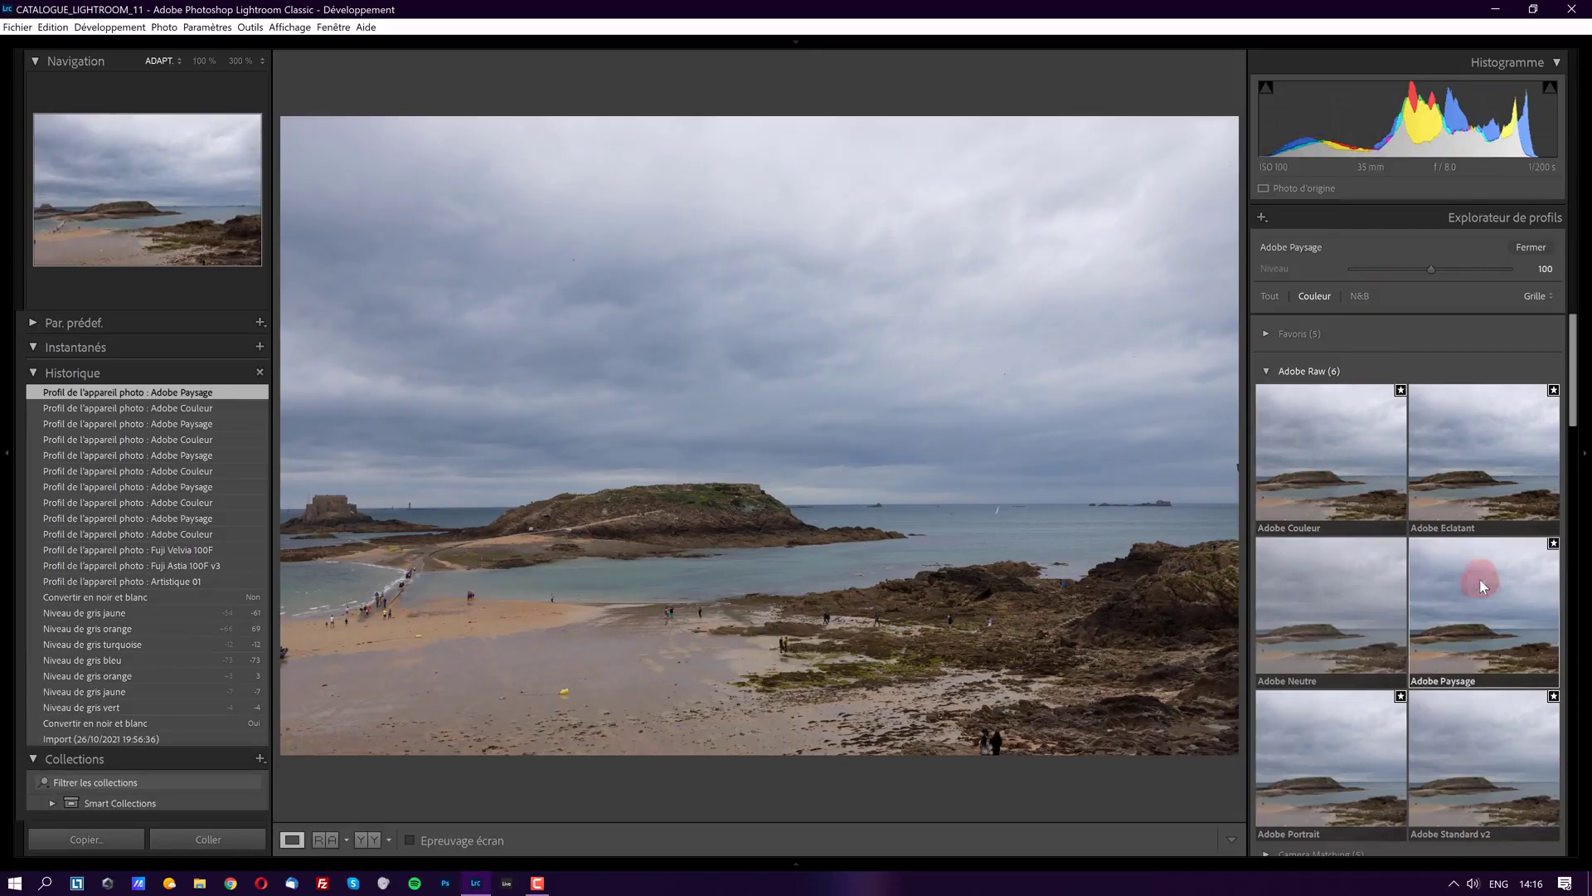
click(1351, 455)
Collapse the Adobe Raw group, close the profile browser and set the photo's profile to Adobe Couleur.
click(1266, 370)
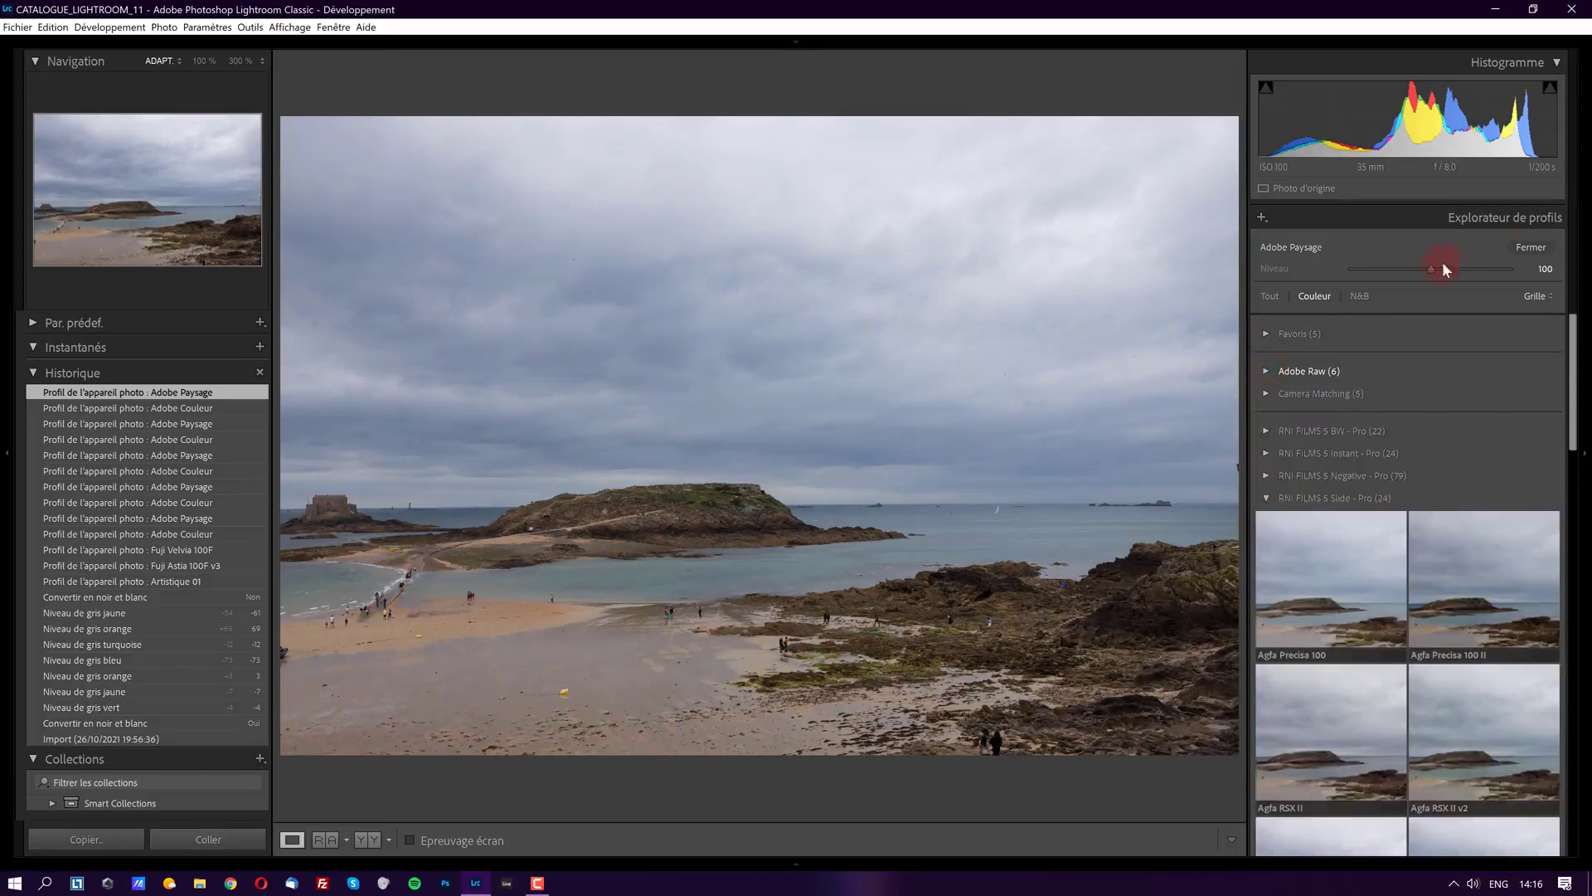
click(1522, 245)
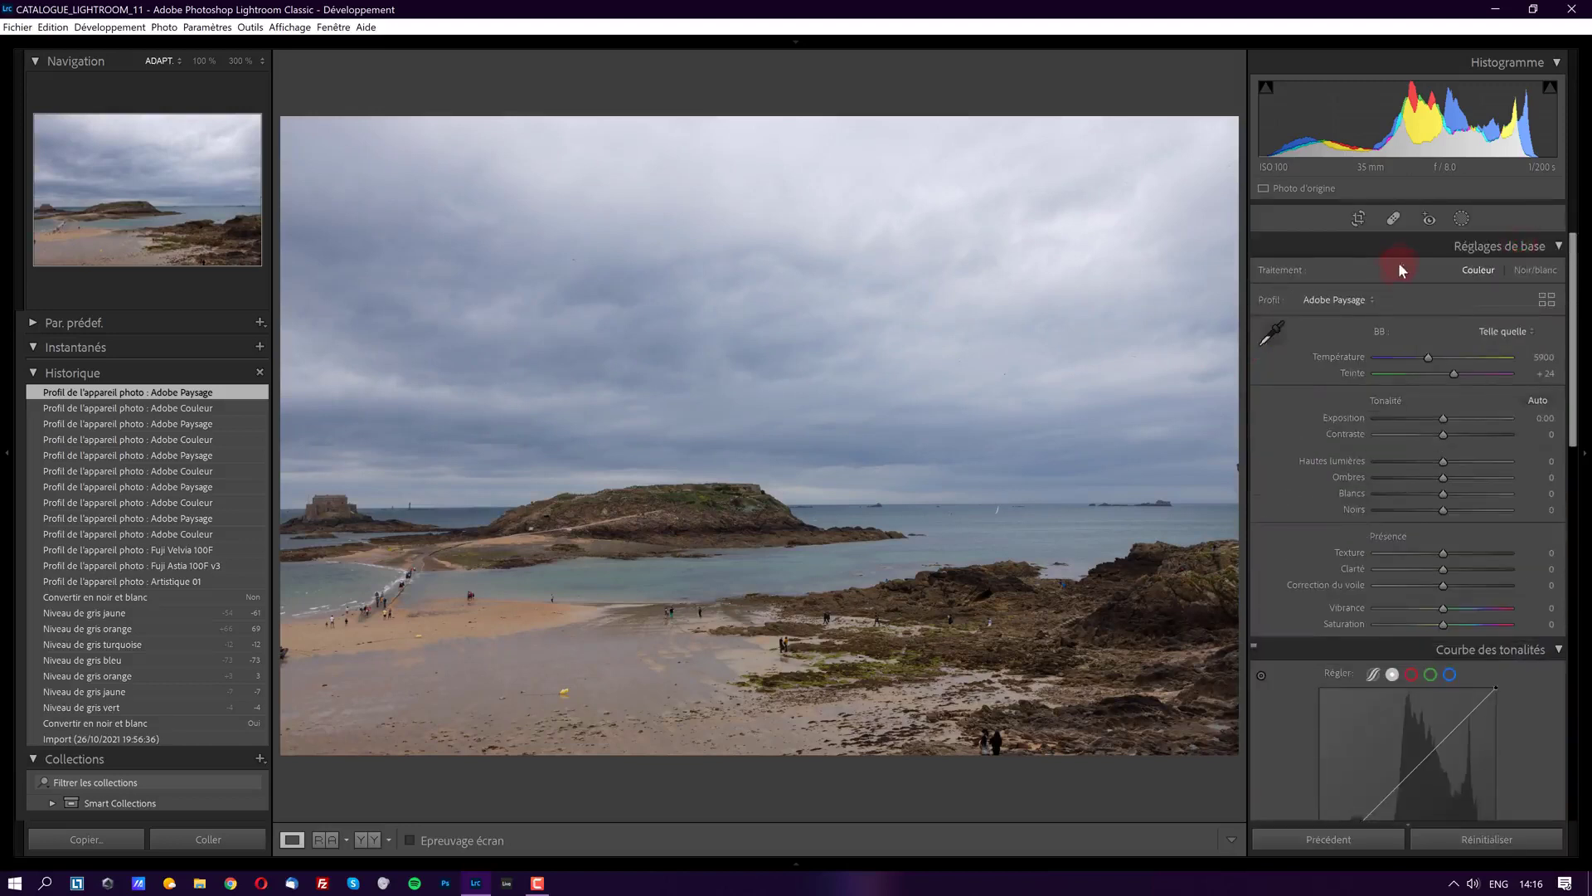
click(1369, 302)
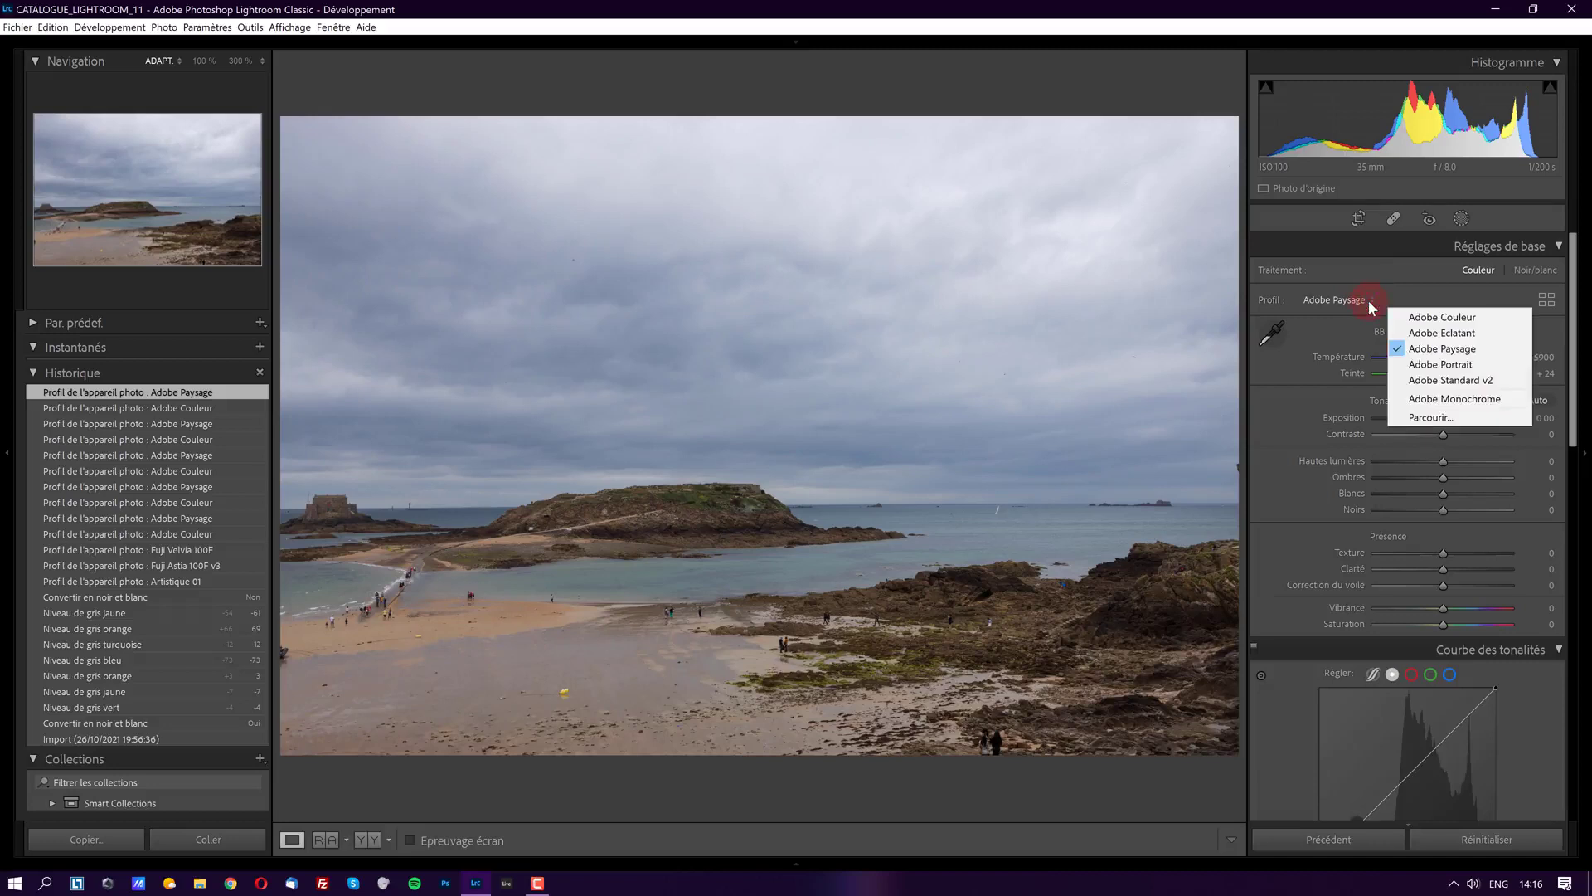
click(1412, 316)
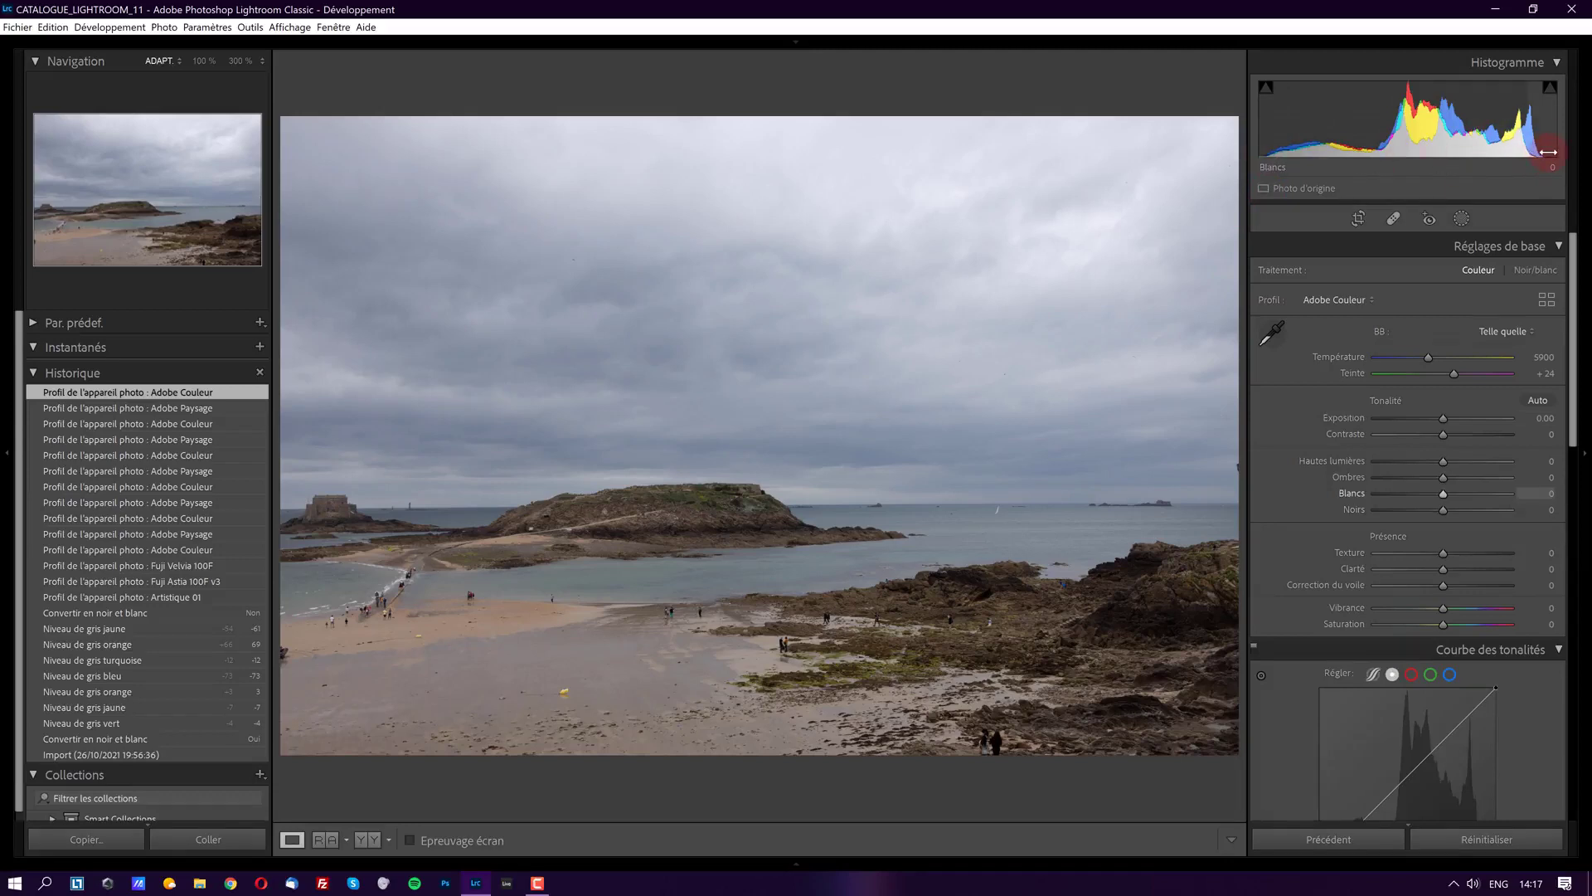
Try the photo's contrast at 27 and reset it to 0.
drag(1443, 434, 1462, 433)
double_click(1363, 432)
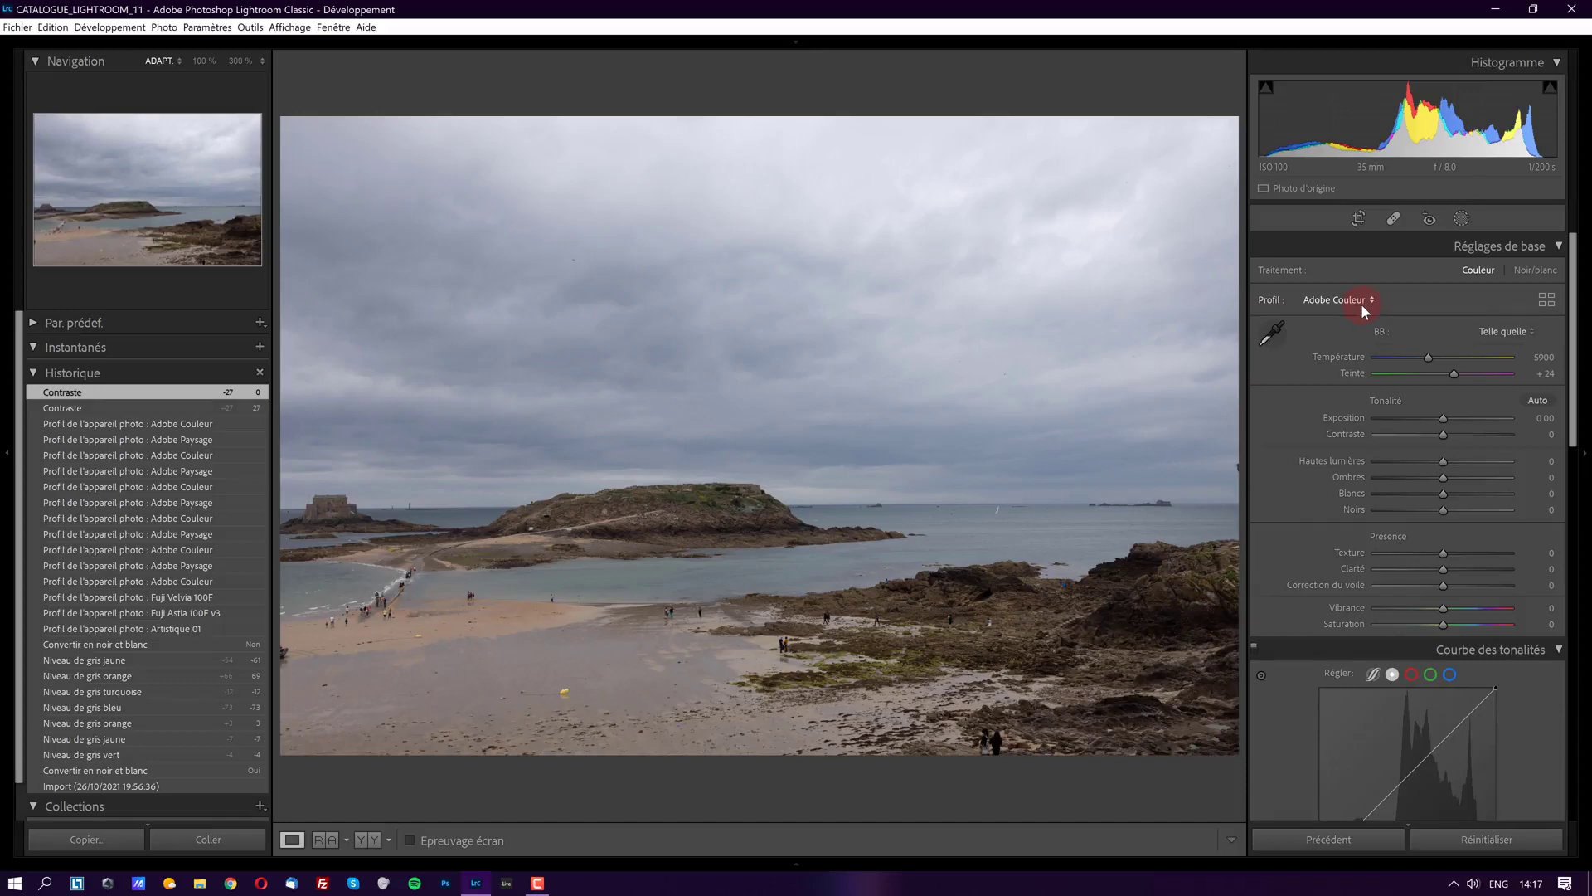
Try the Auto white balance on the beach photo and restore it to Telle quelle.
click(1524, 330)
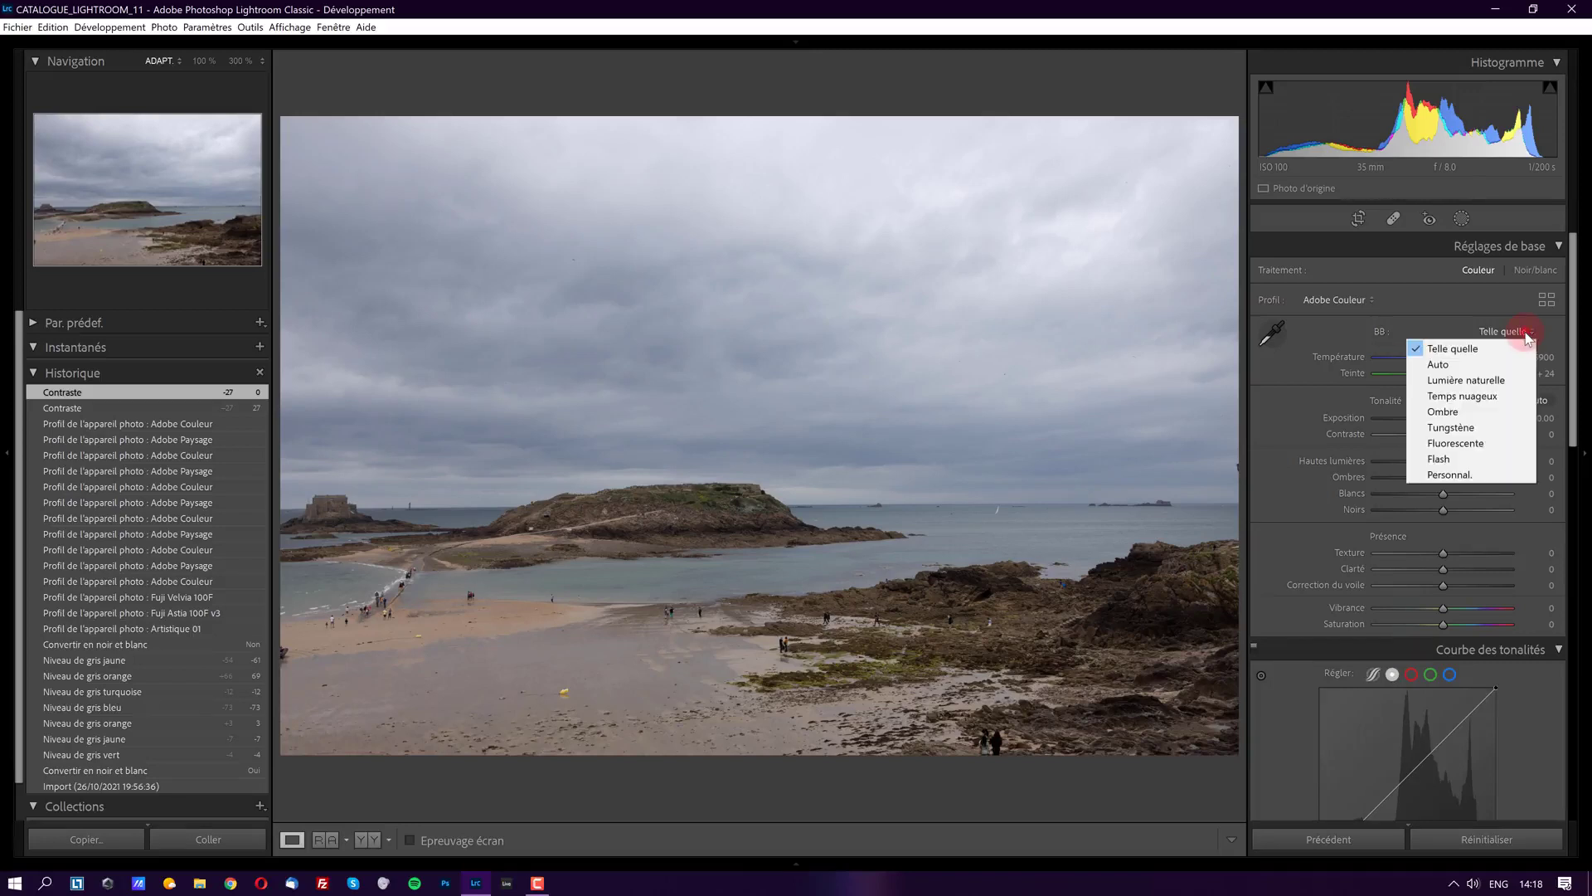
click(1524, 364)
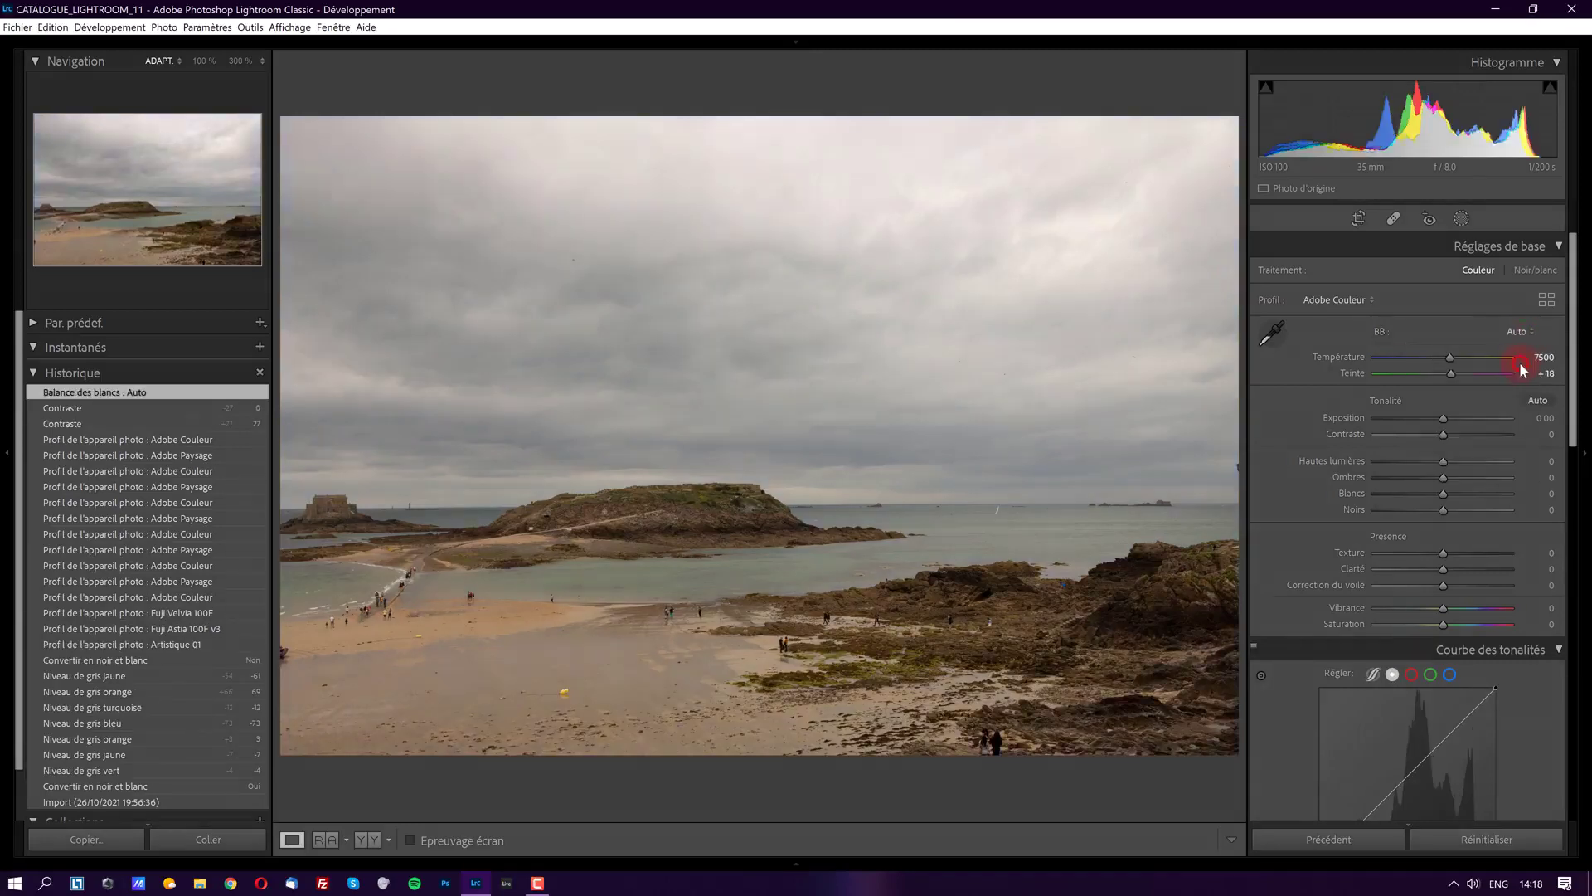
click(1520, 331)
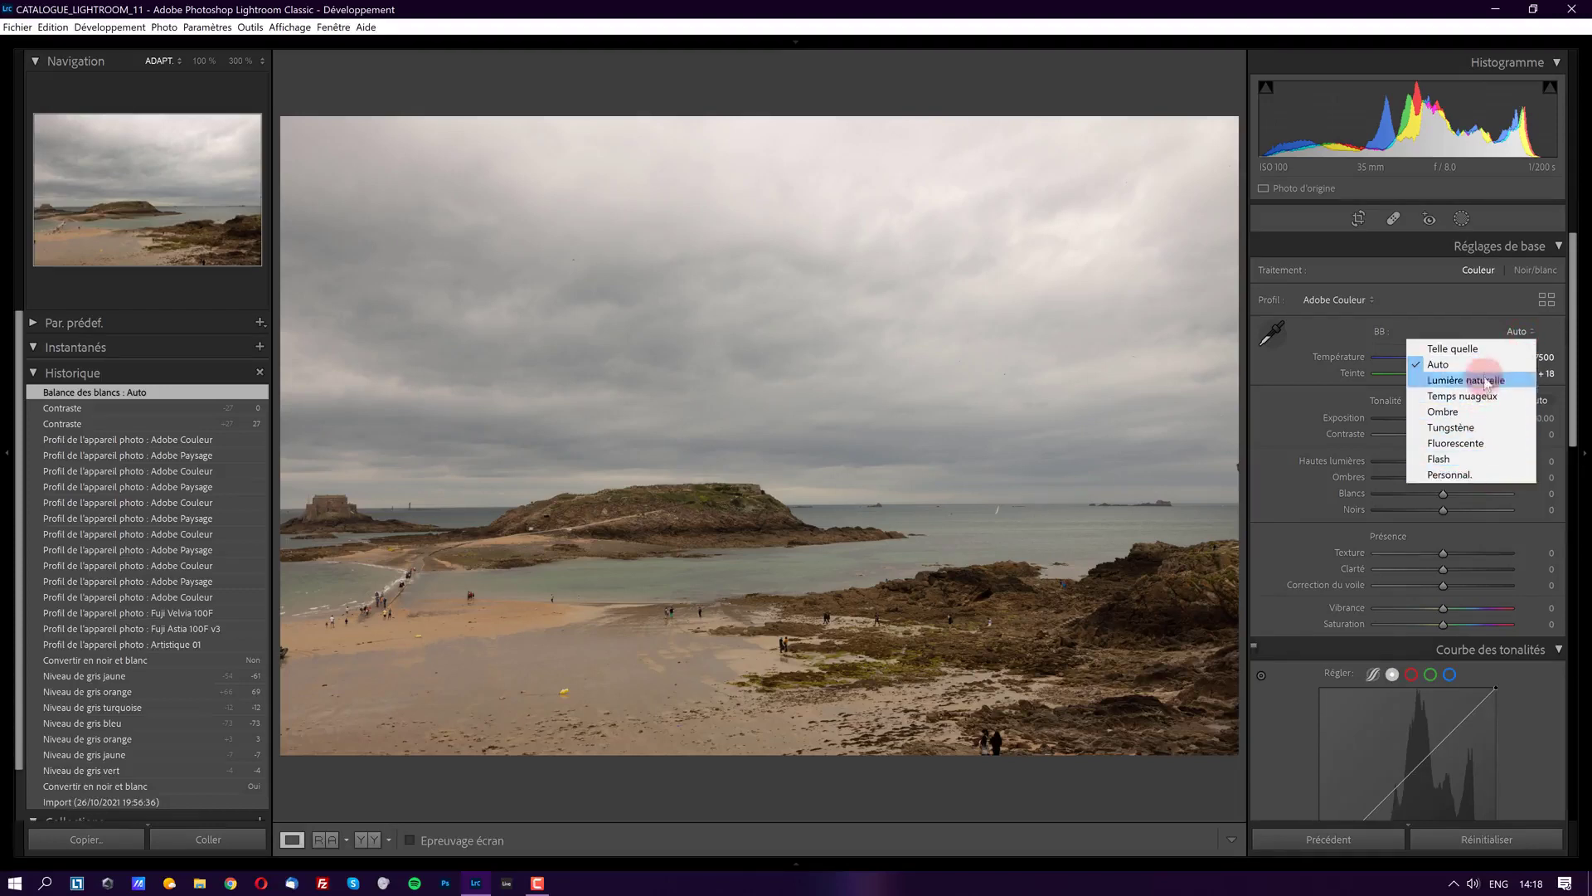
click(1480, 348)
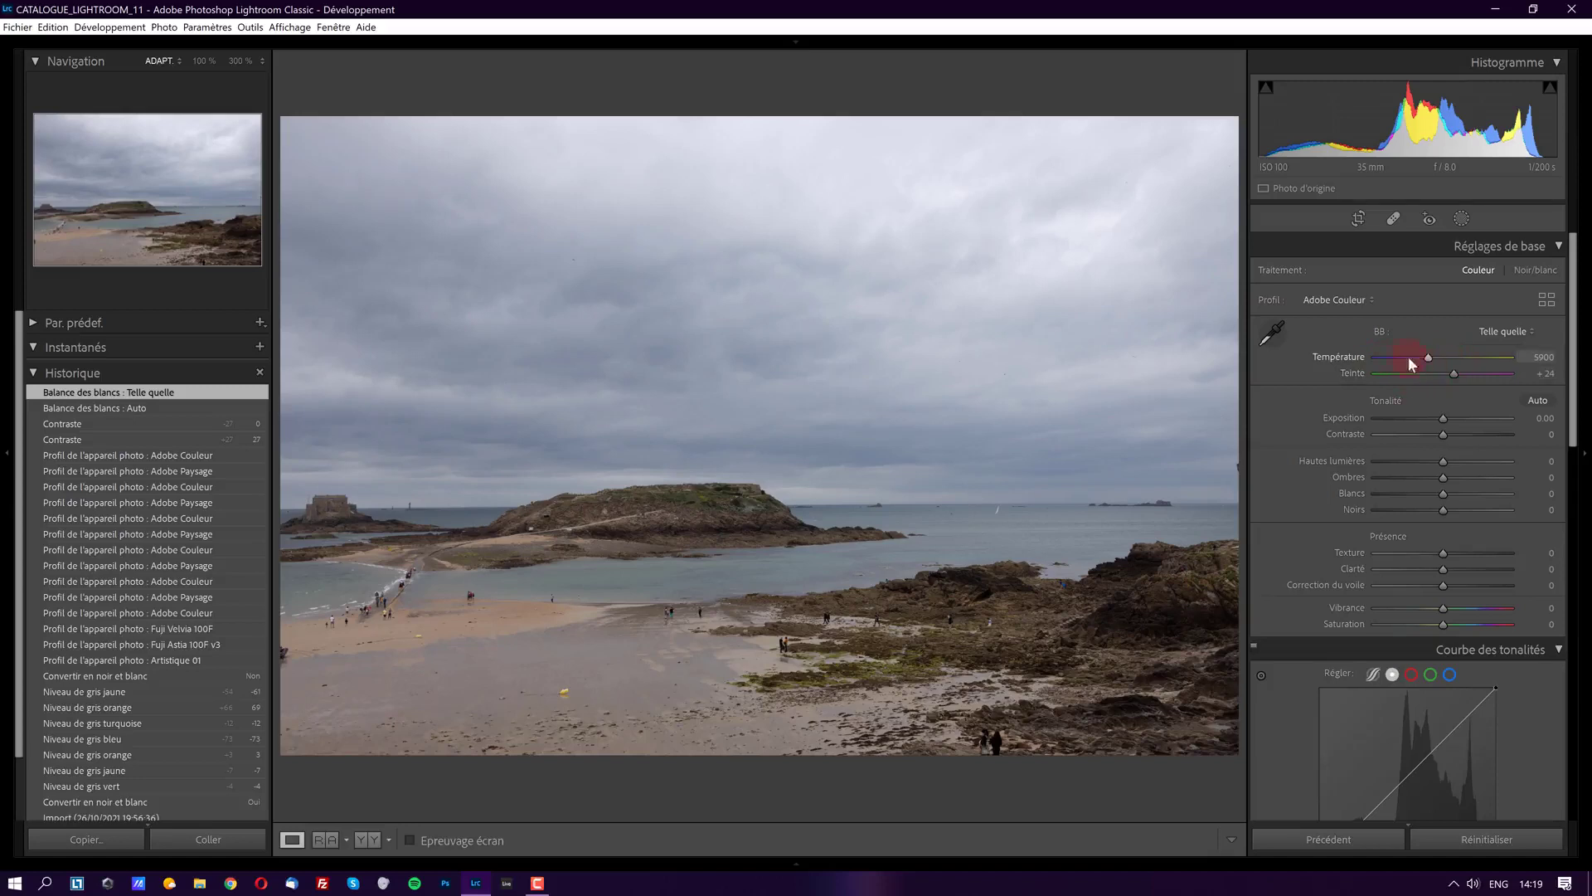
Set a custom white balance by sampling a neutral area of the bright clouds with the white balance selector.
click(1274, 334)
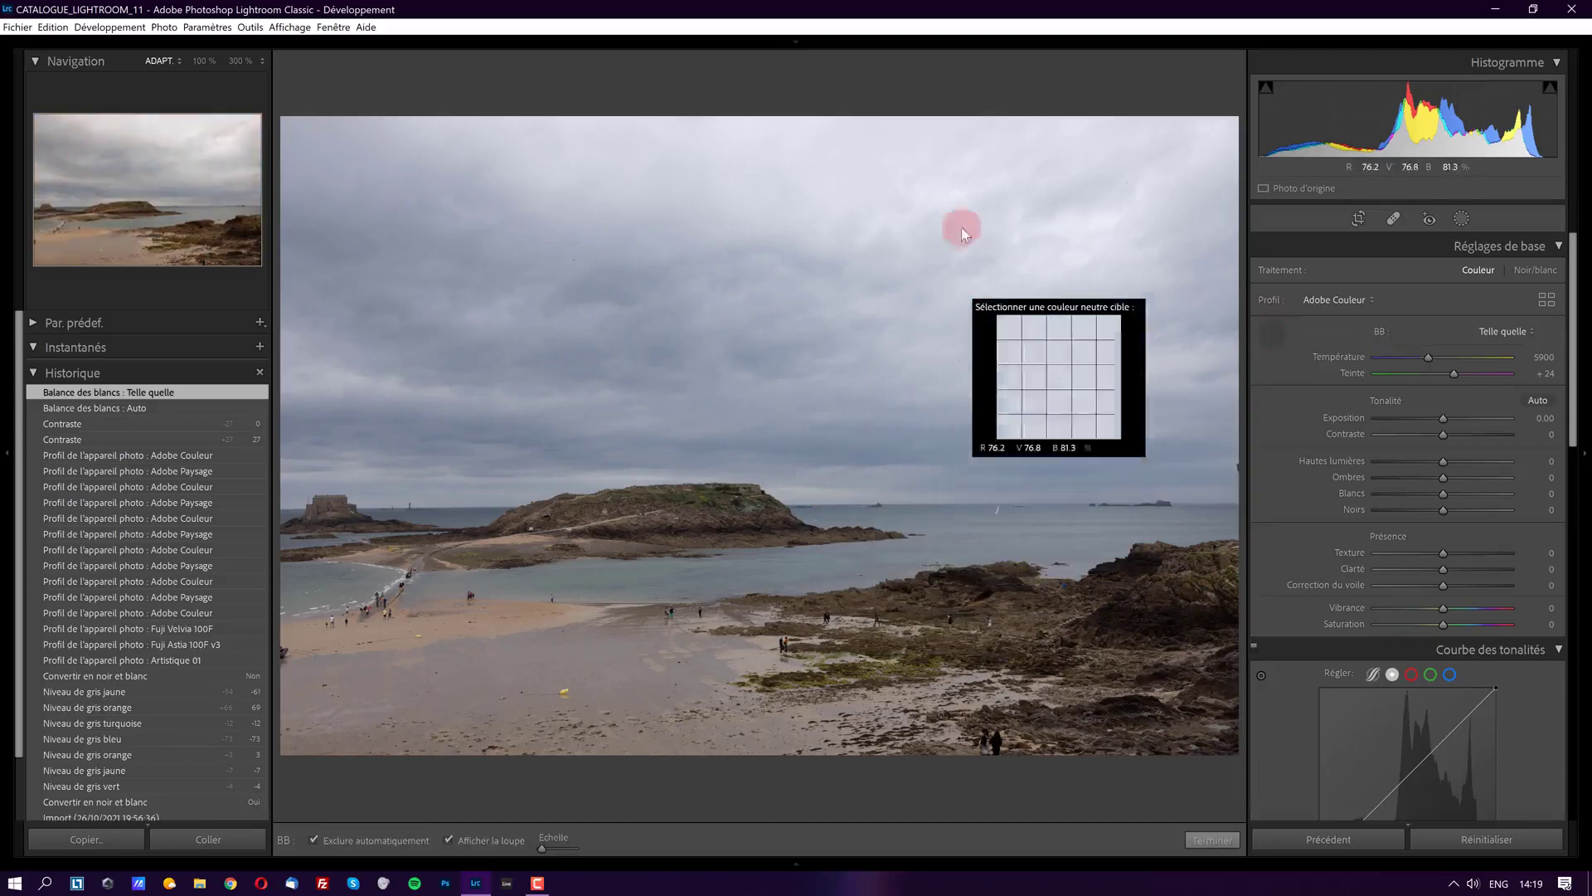
click(913, 155)
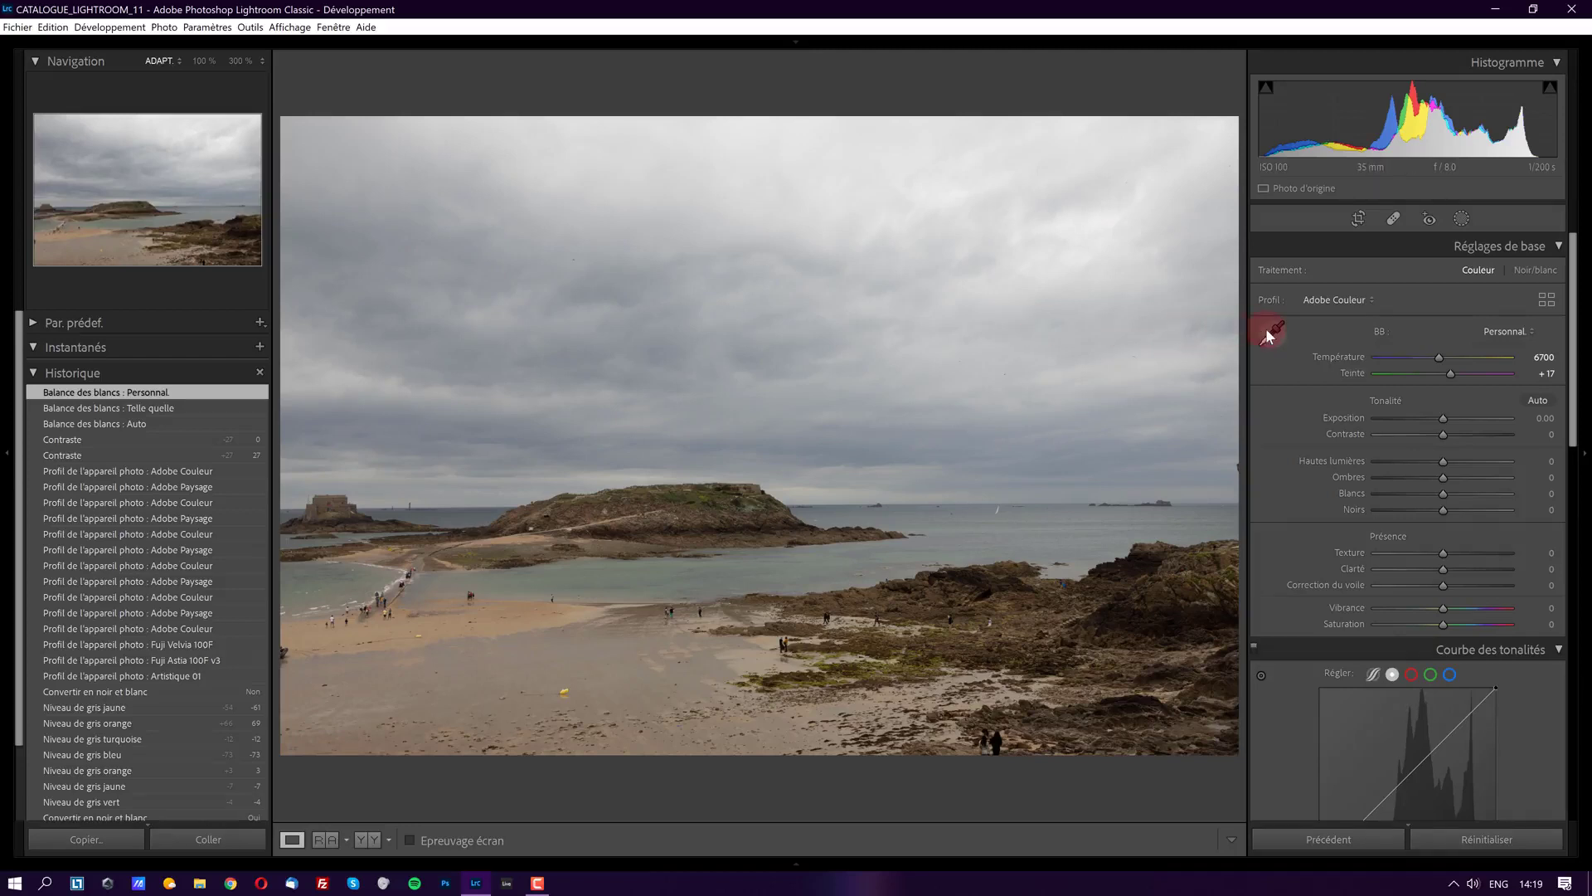
Examine the fort, island and beach at 100 %, and compare the whole photo side by side with its before version.
click(991, 510)
click(991, 508)
click(616, 533)
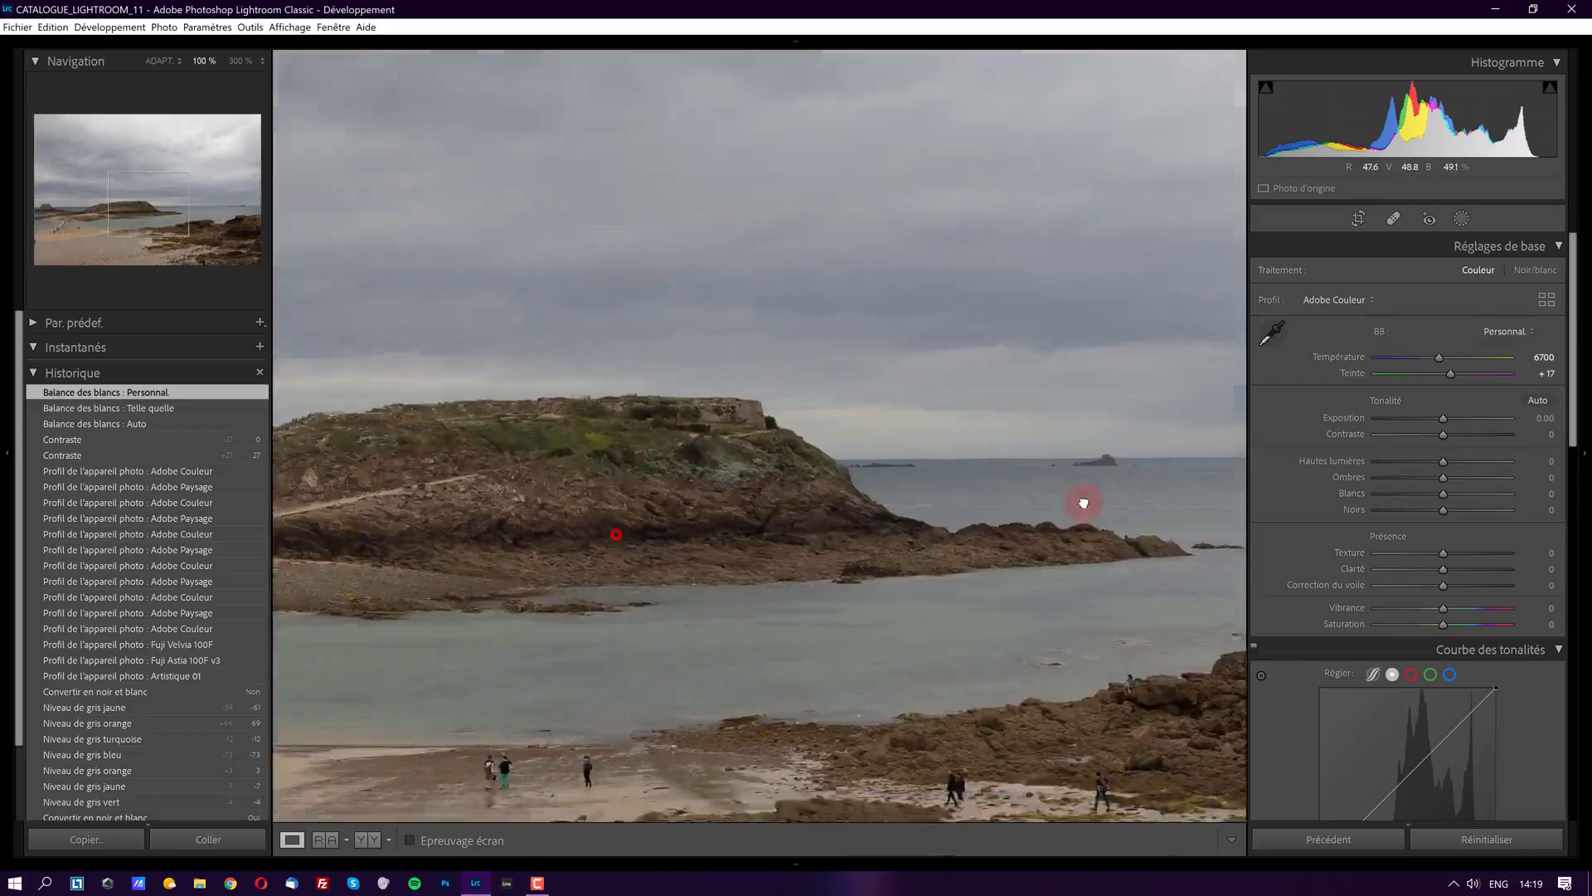
drag(711, 496, 871, 515)
drag(633, 501, 978, 497)
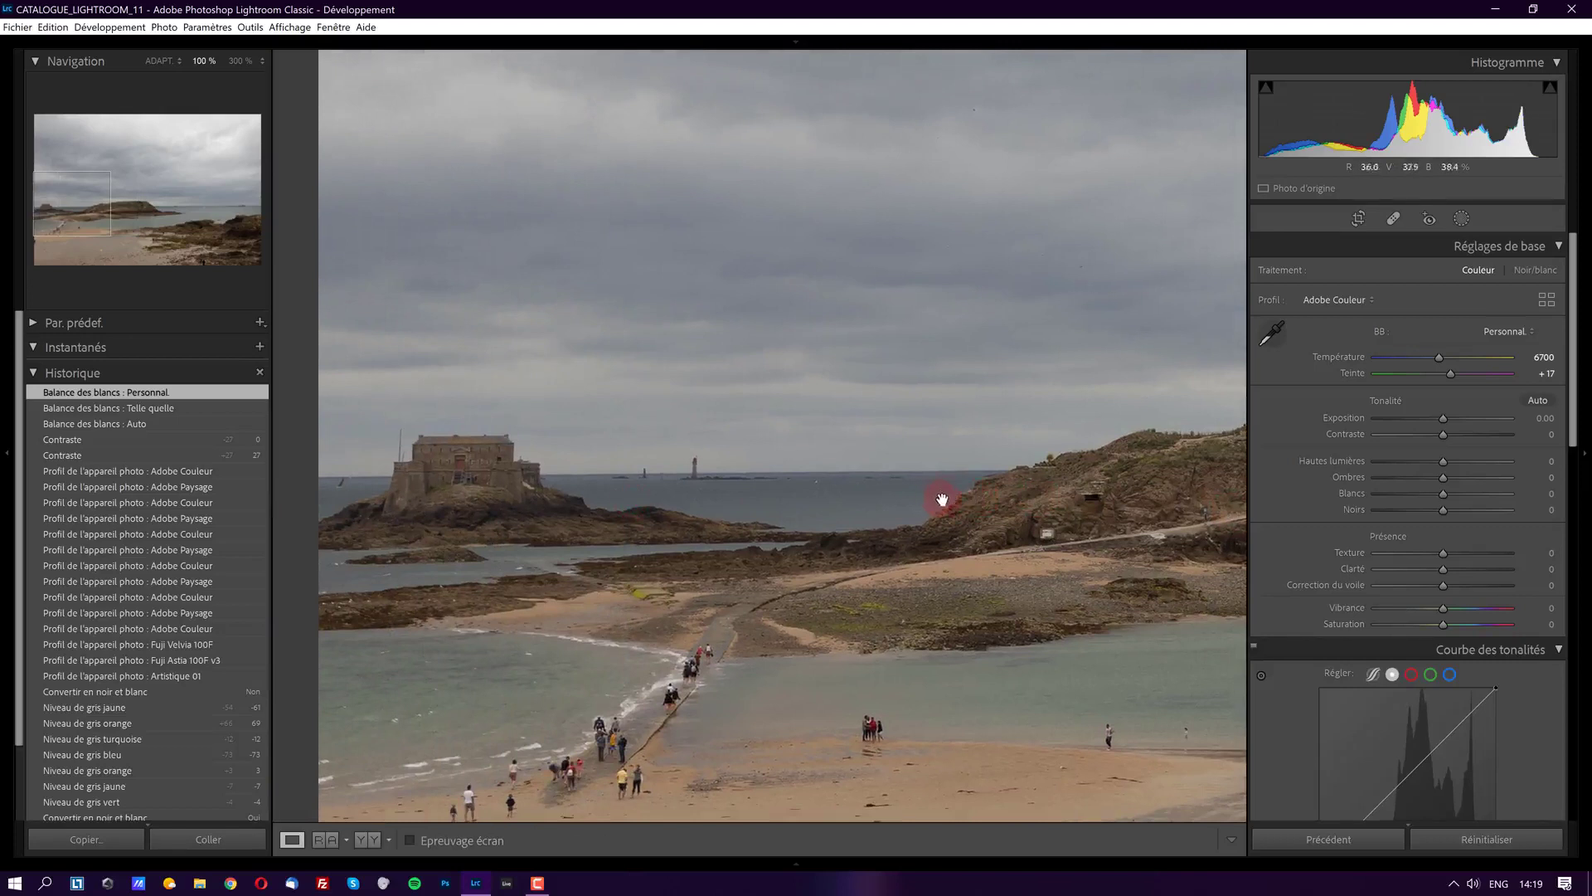
click(840, 500)
click(824, 555)
click(825, 554)
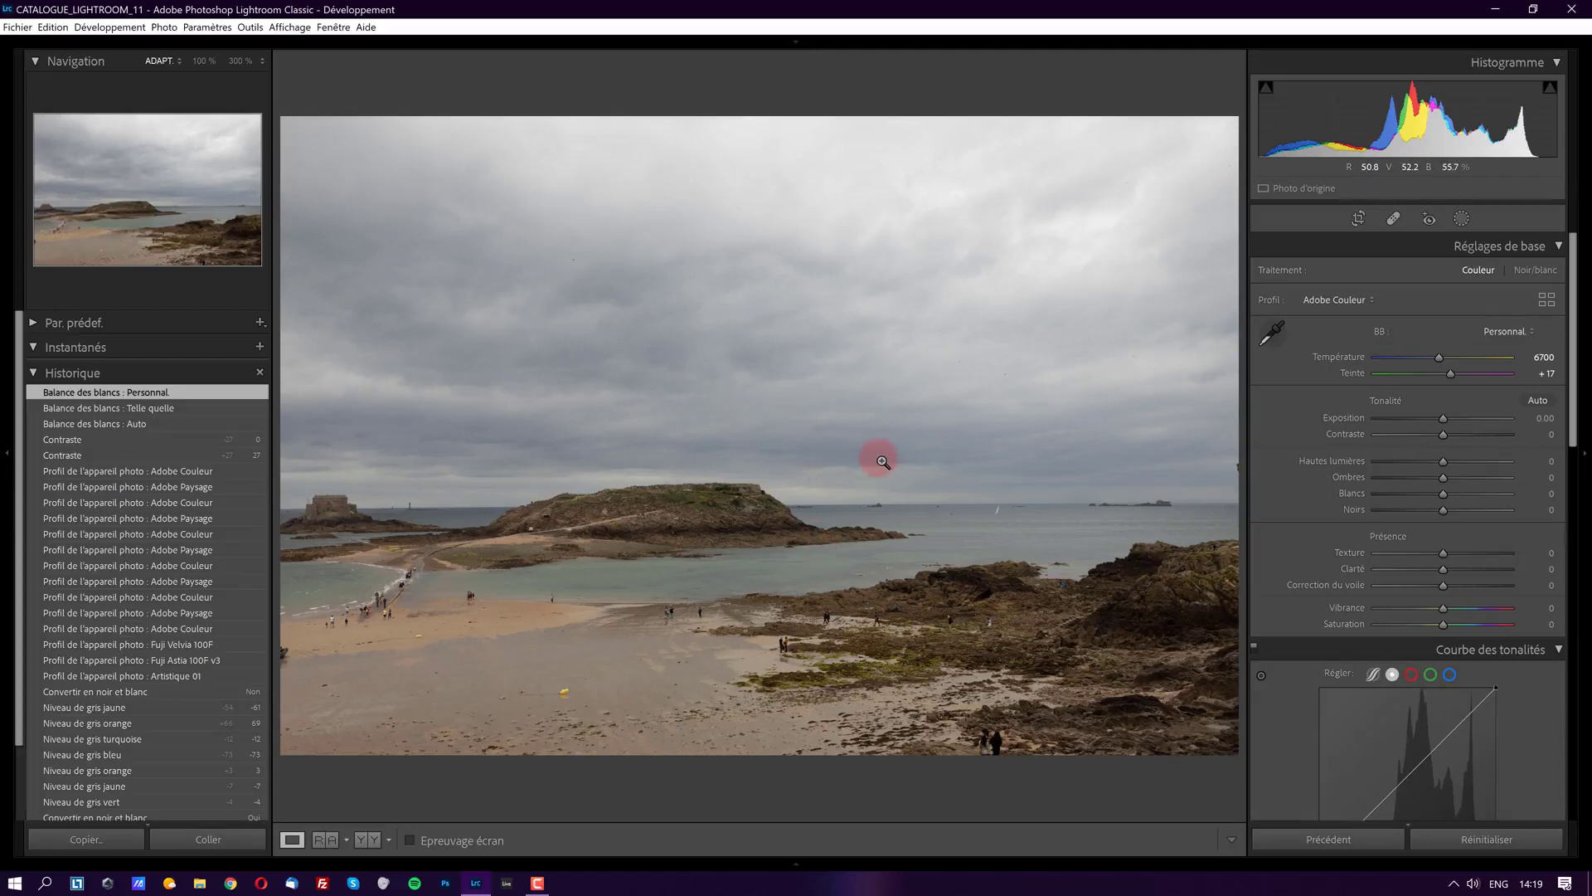
key(y)
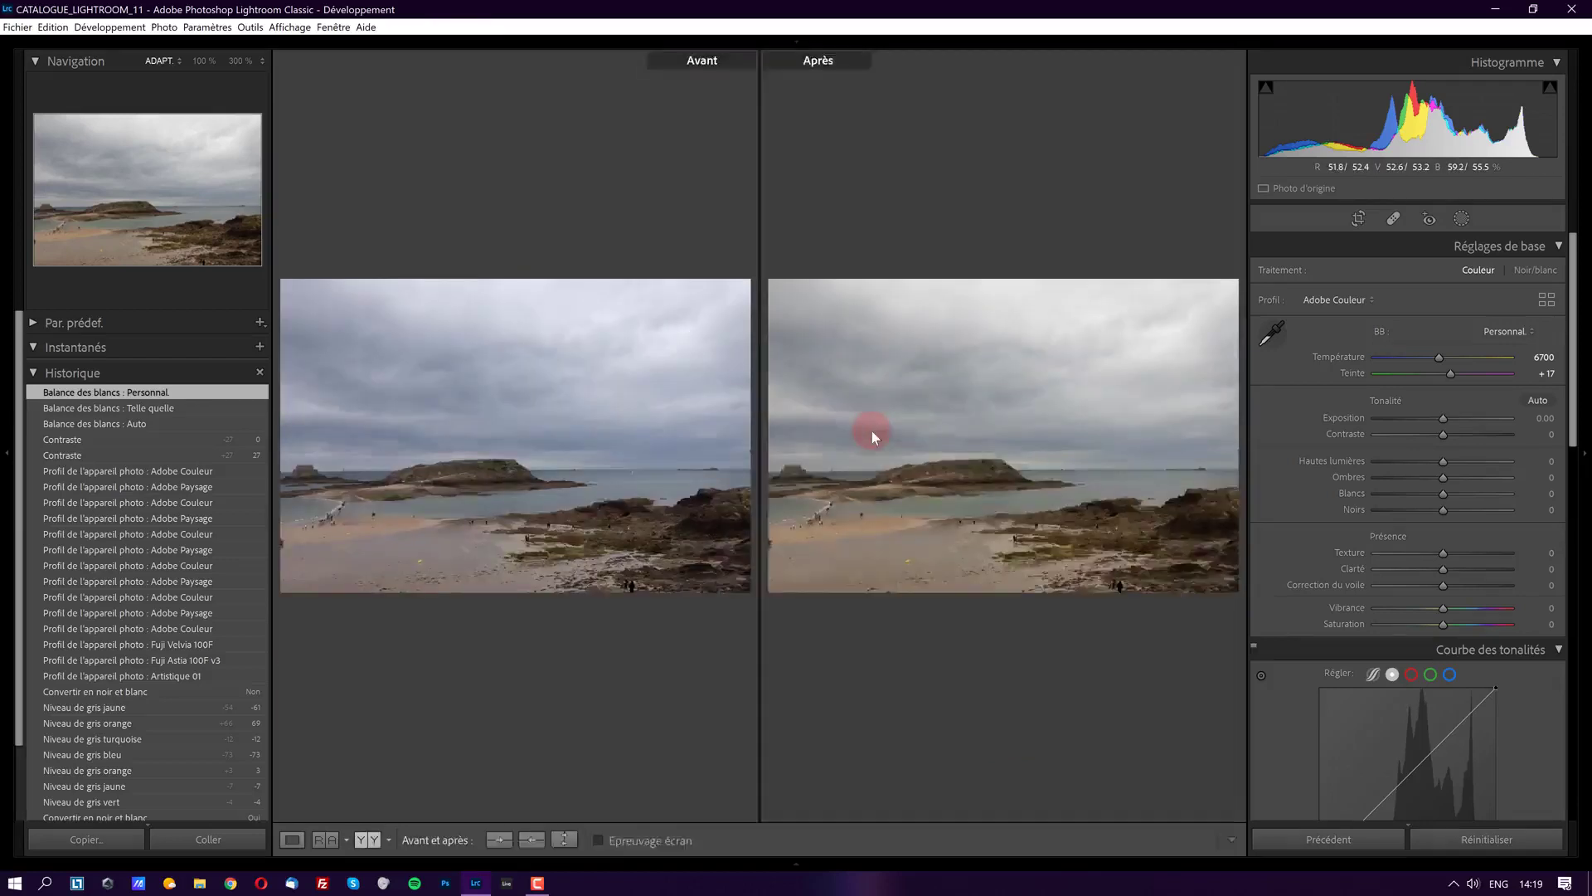
key(y)
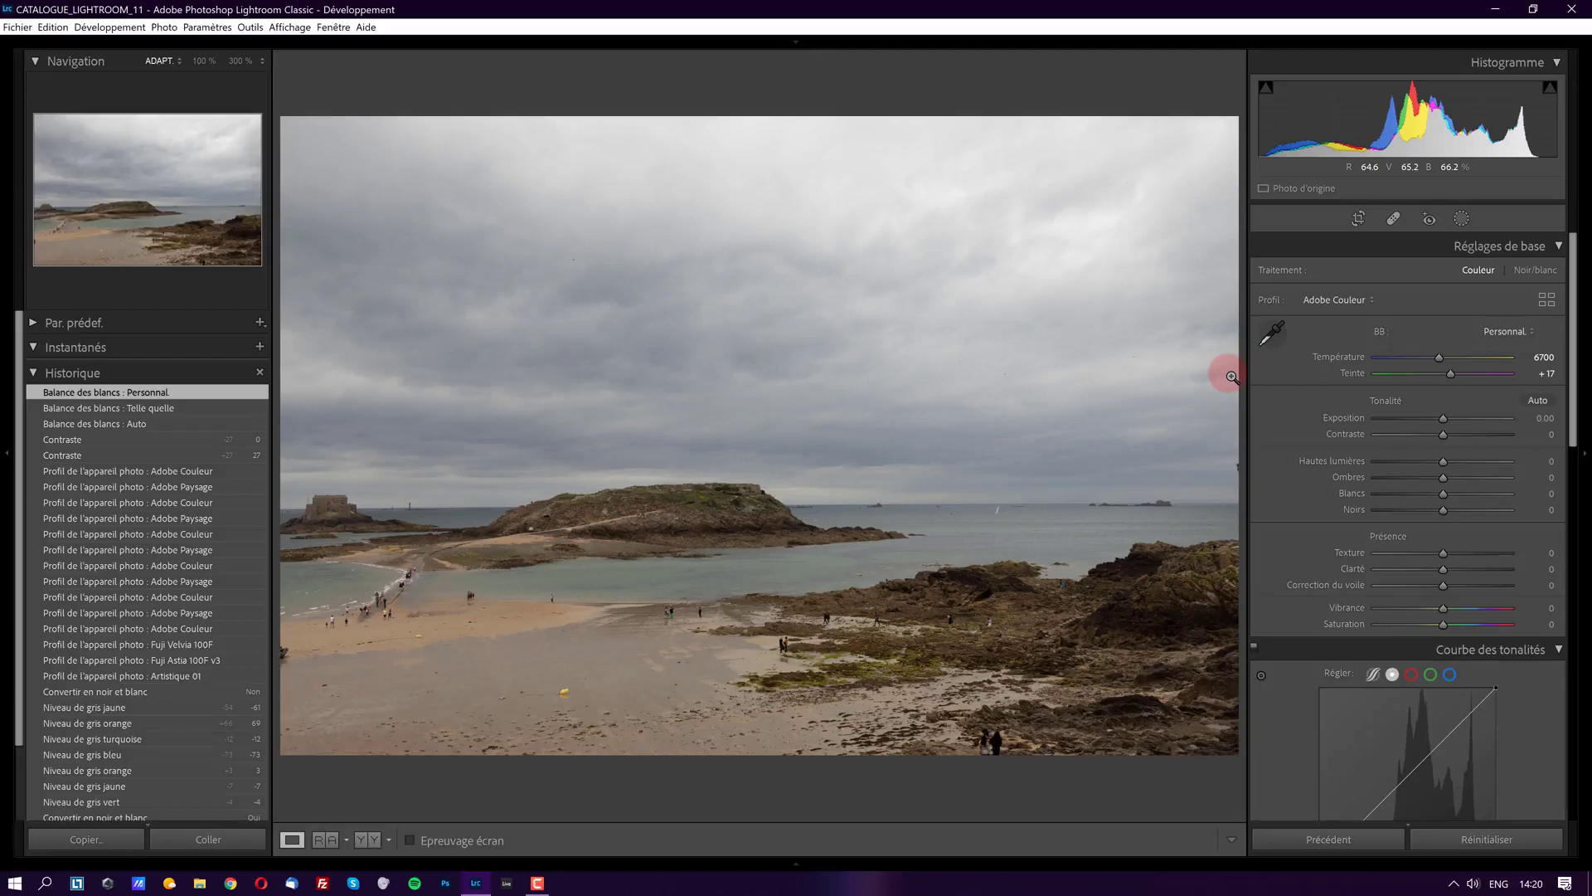
Try the white balance temperature at 7185 and cool it down to 5426.
drag(1431, 360, 1441, 356)
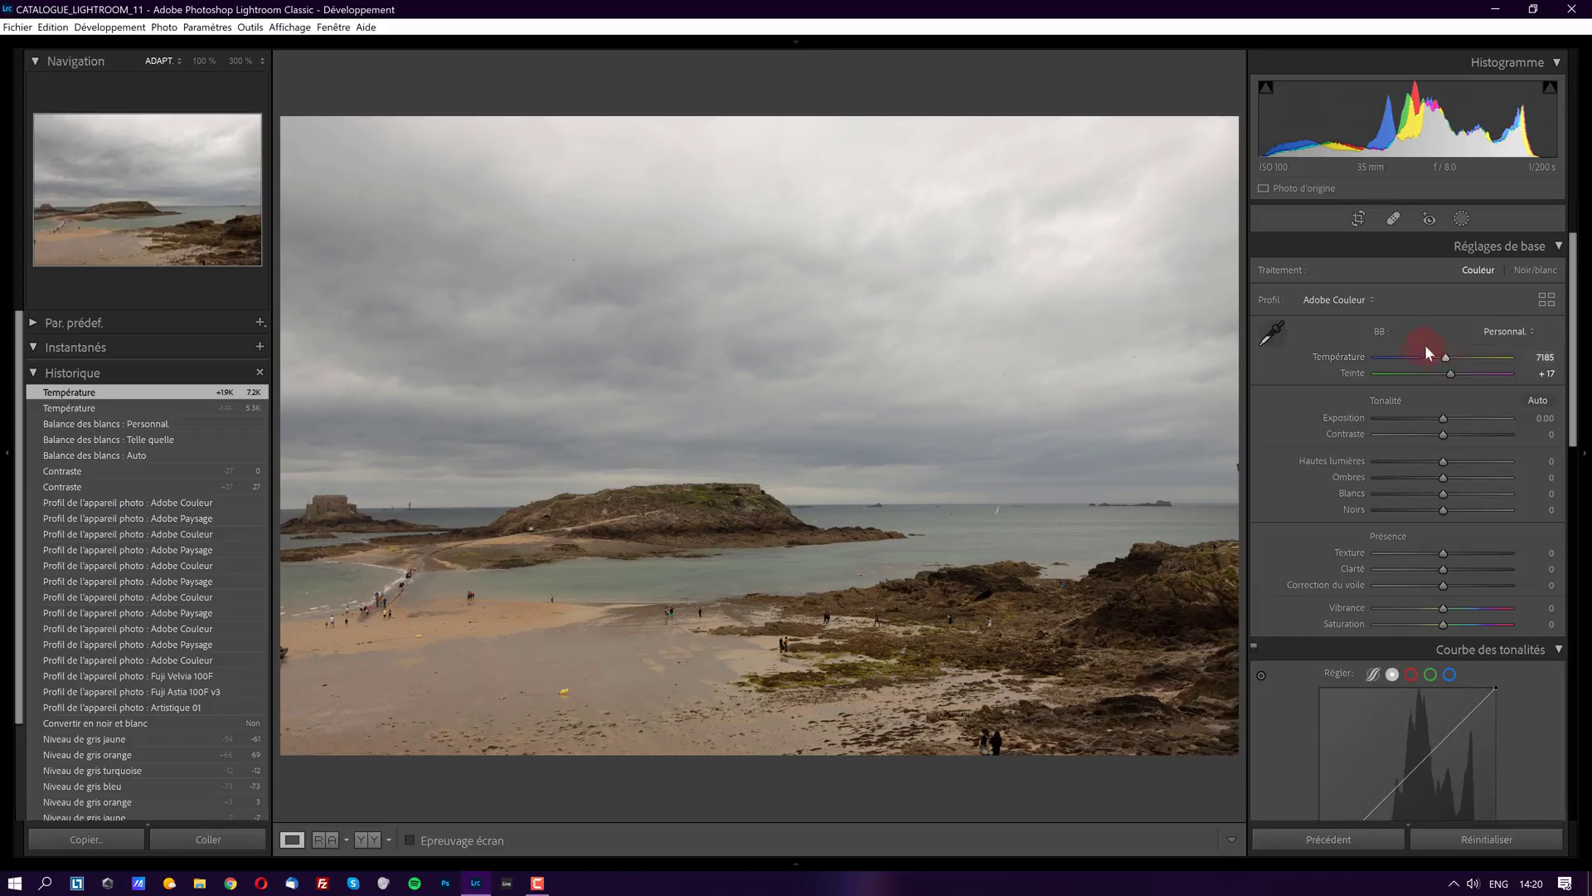
click(1432, 356)
click(1422, 356)
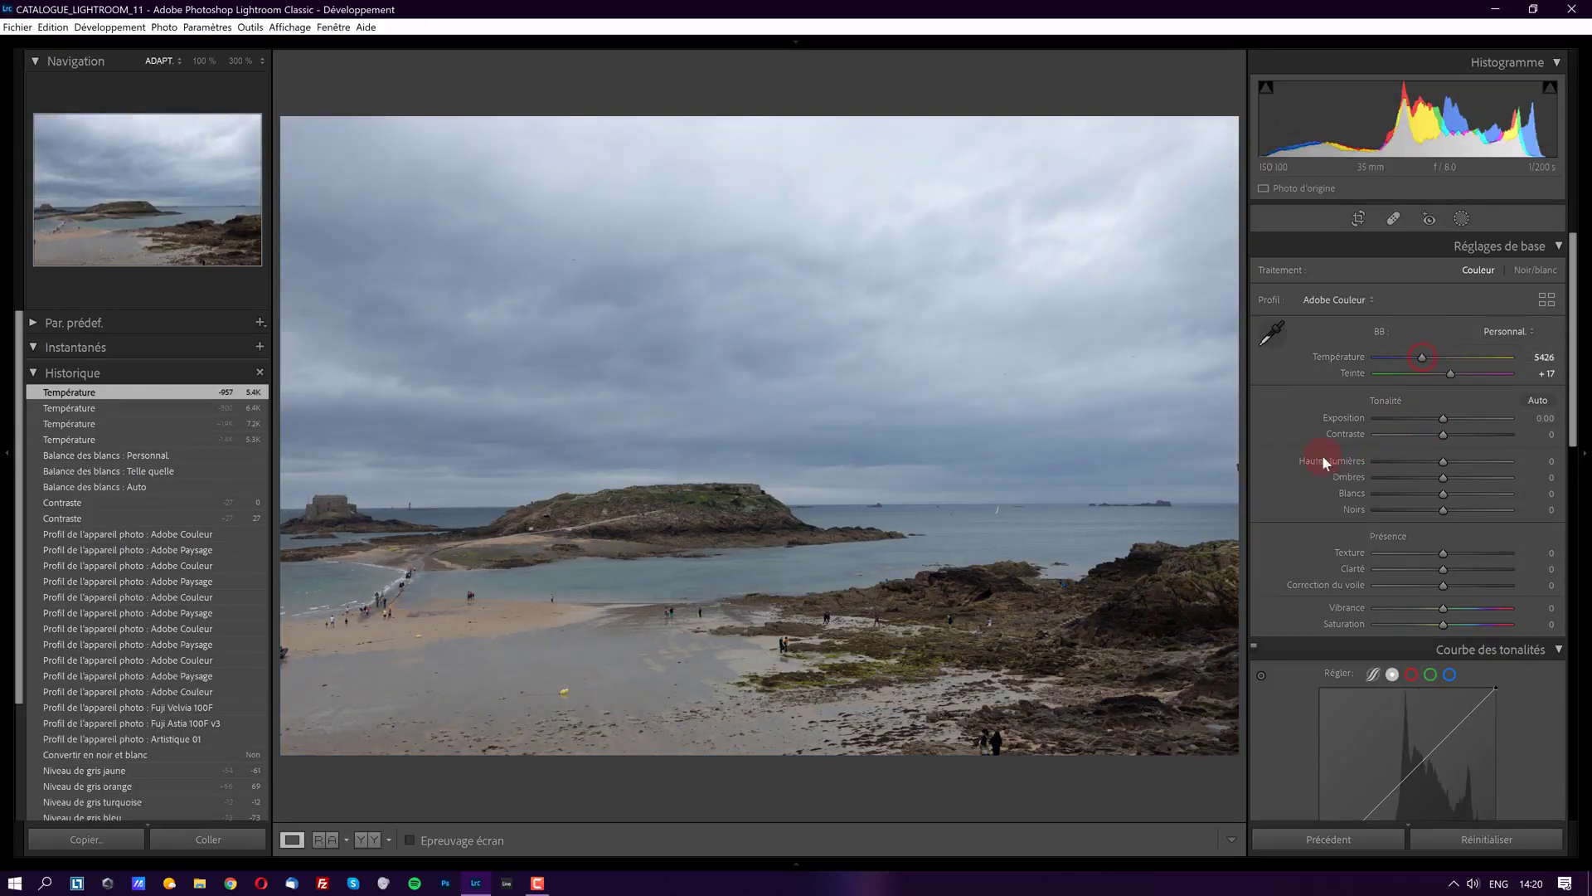
Try reducing the vibrance to -32 and raise it to +56.
click(1409, 608)
click(1420, 608)
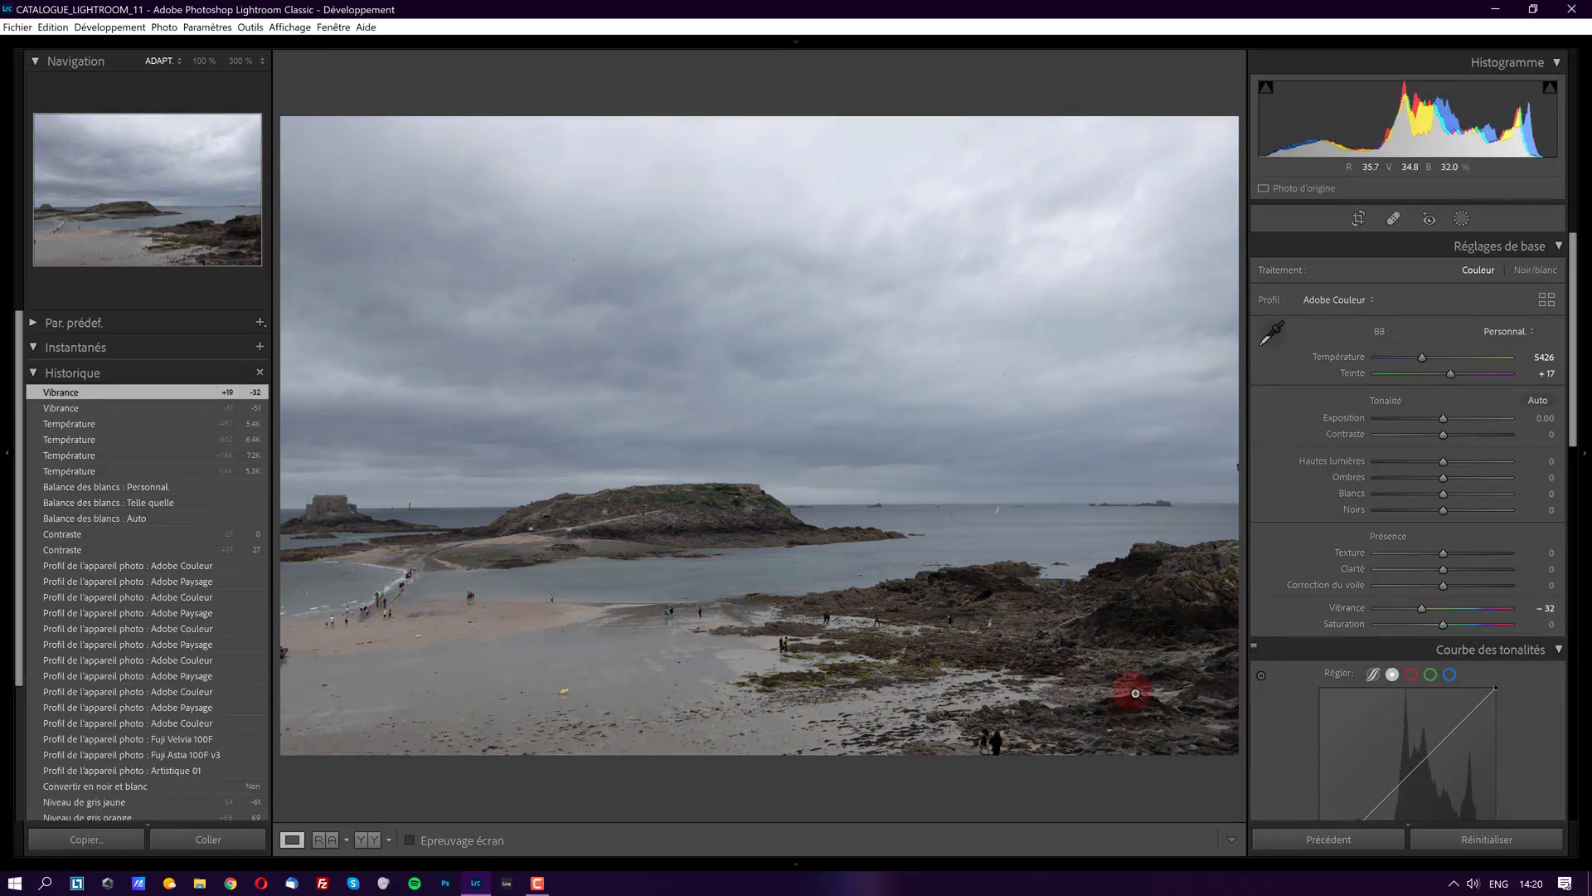
click(1480, 608)
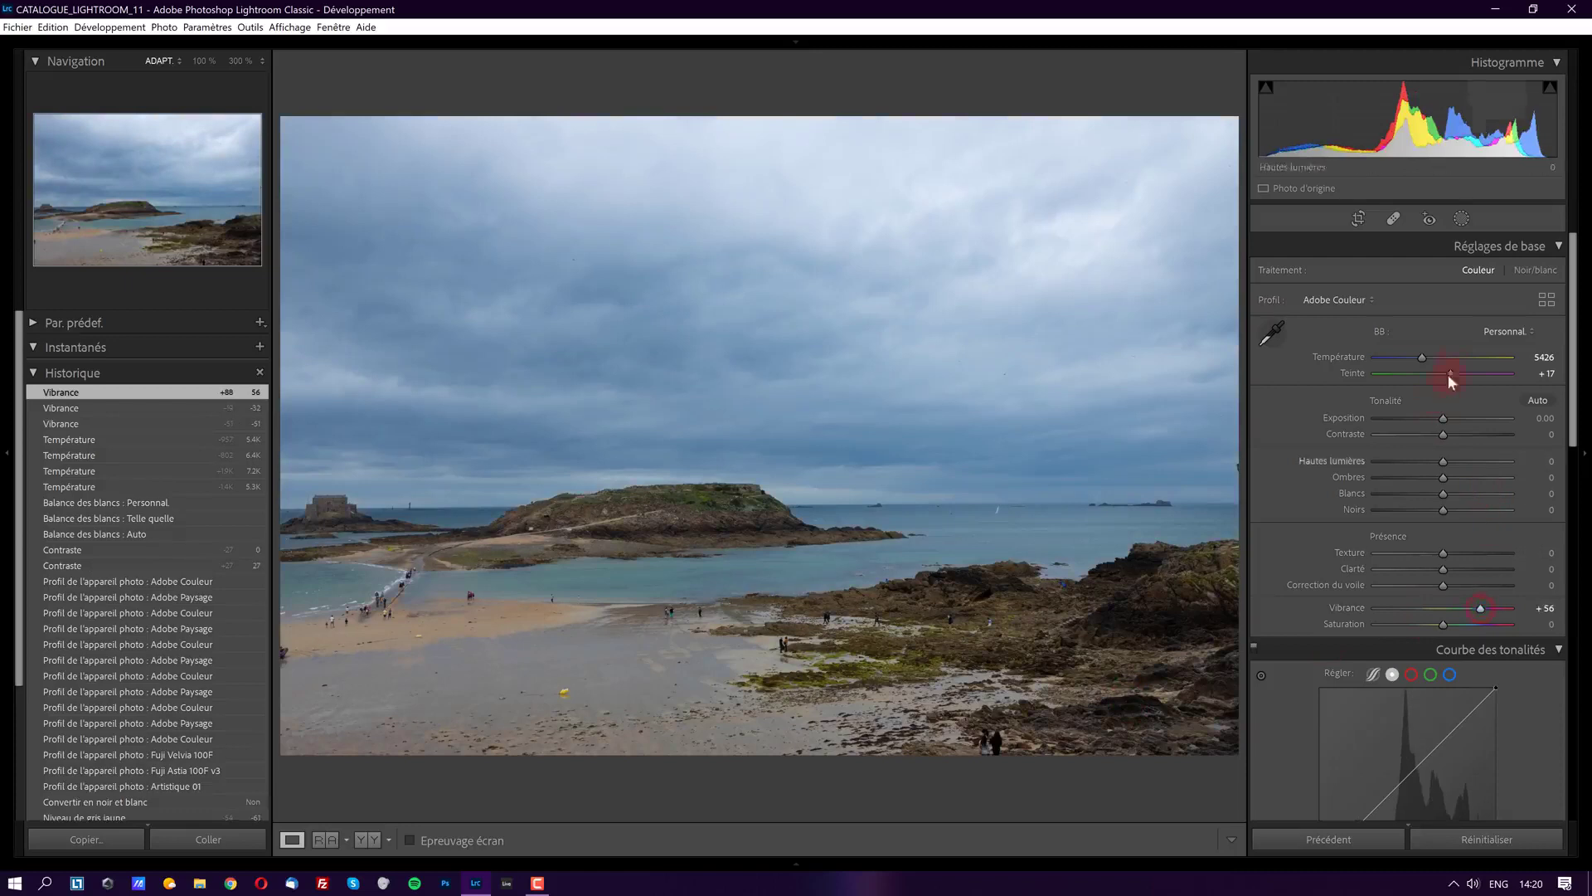
Try the temperature at 9125, set it to 7494, and reset the vibrance to 0.
click(1461, 357)
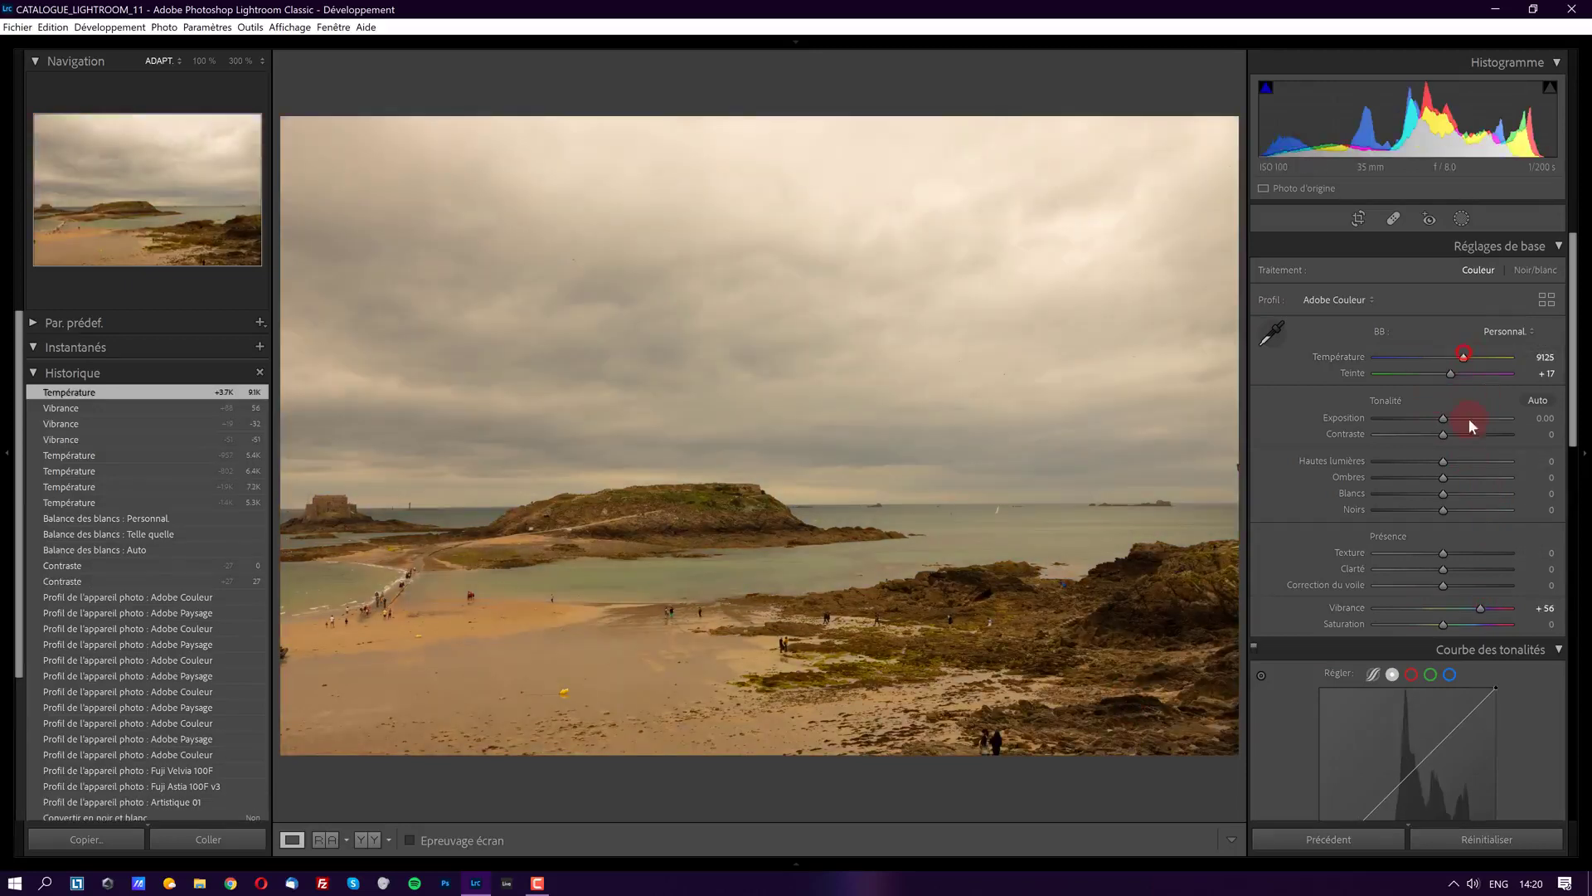
click(1450, 356)
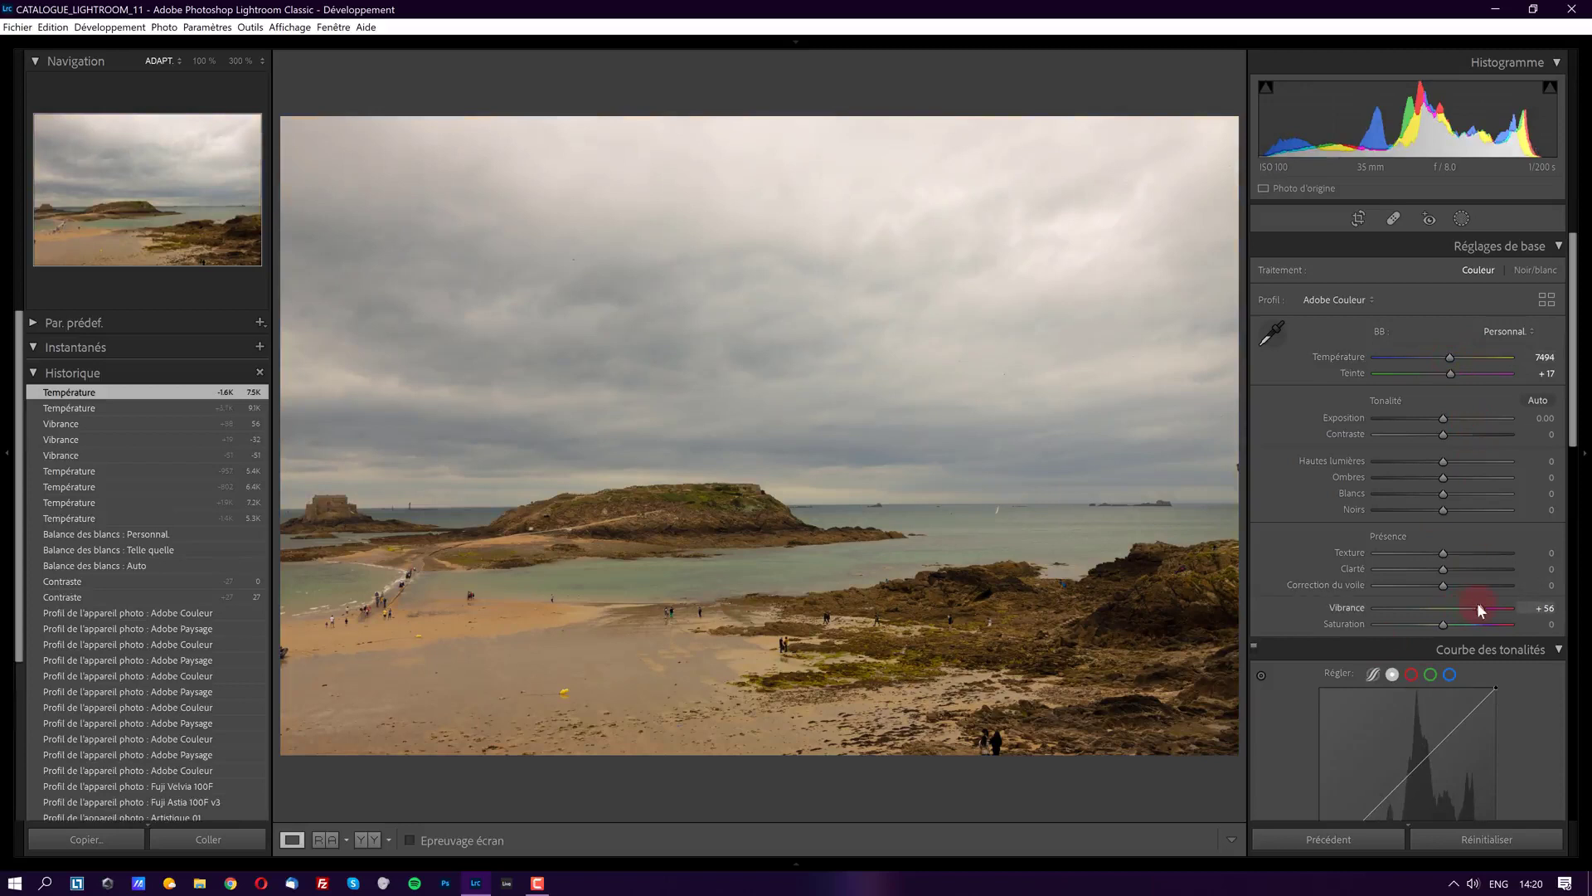
double_click(1355, 604)
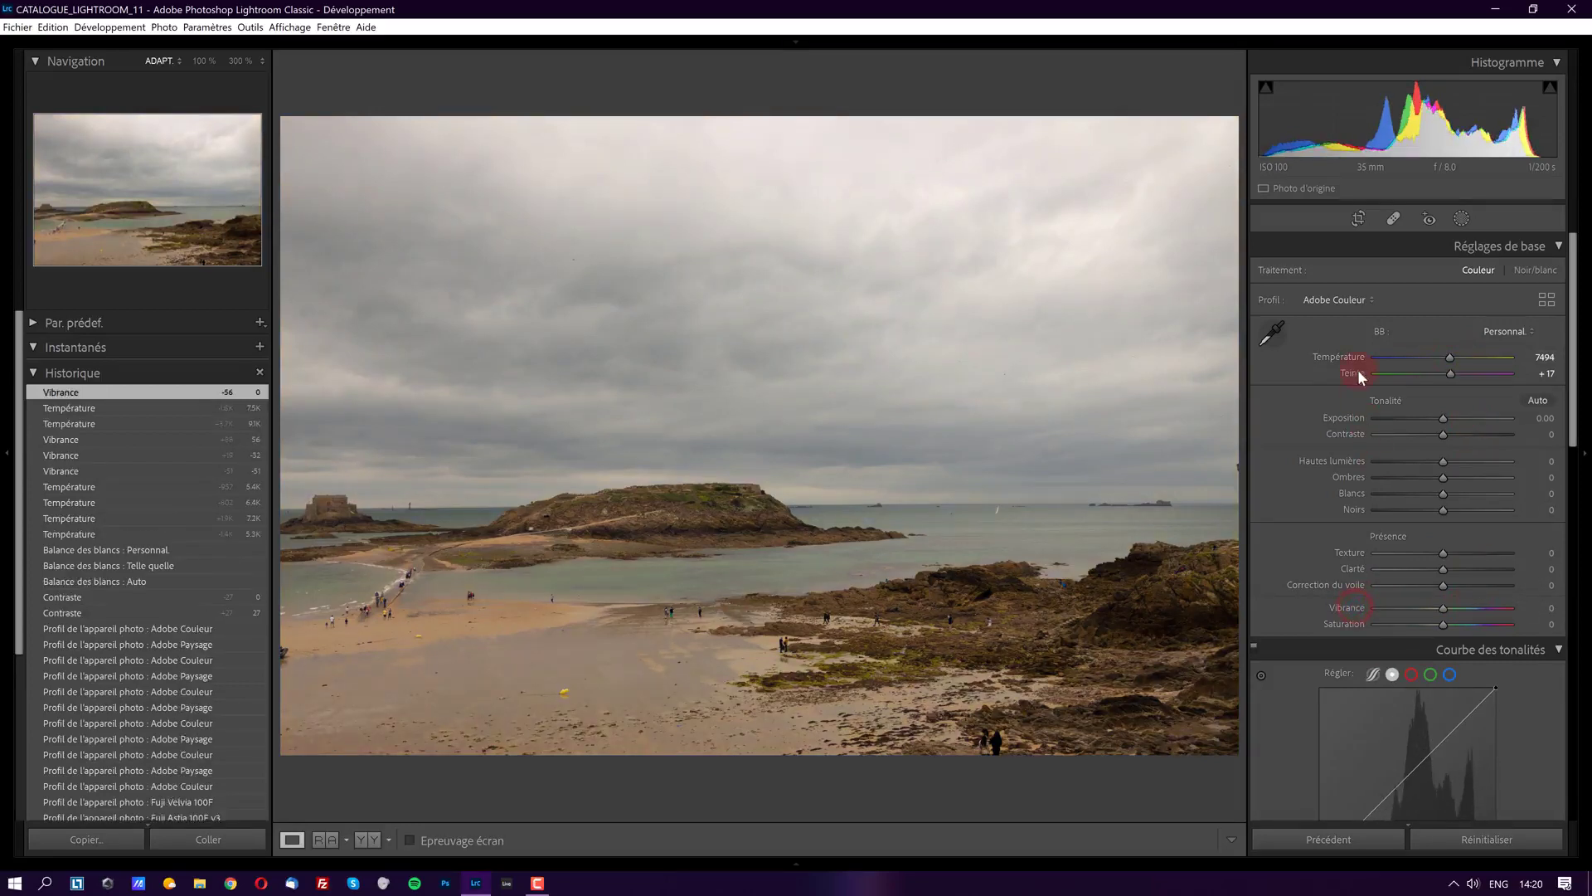